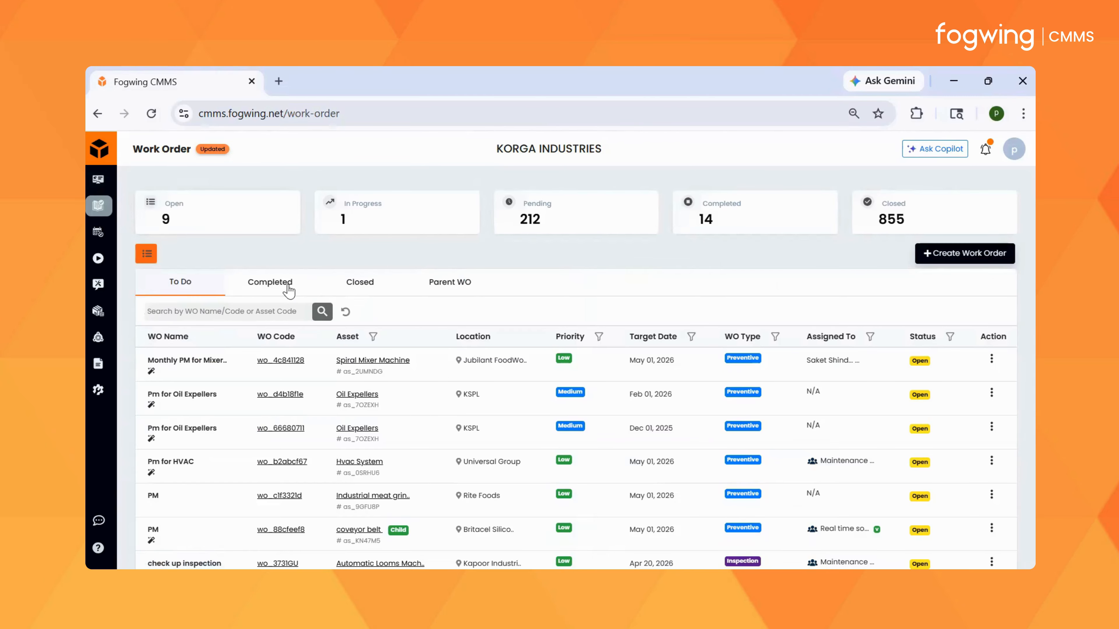
Step: Open the completed Pm for Oil Expellers work order dated Apr 17, 2026 for acceptance or rejection and review its details
{"action": "left_click", "coordinate": [289, 288]}
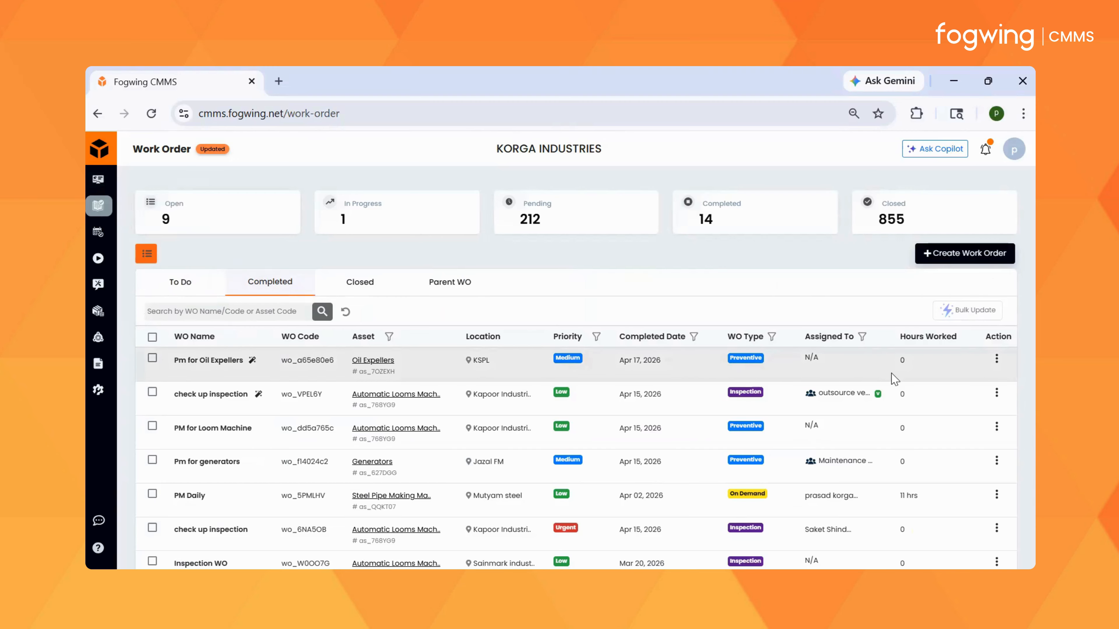
{"action": "left_click", "coordinate": [997, 361]}
{"action": "left_click", "coordinate": [982, 434]}
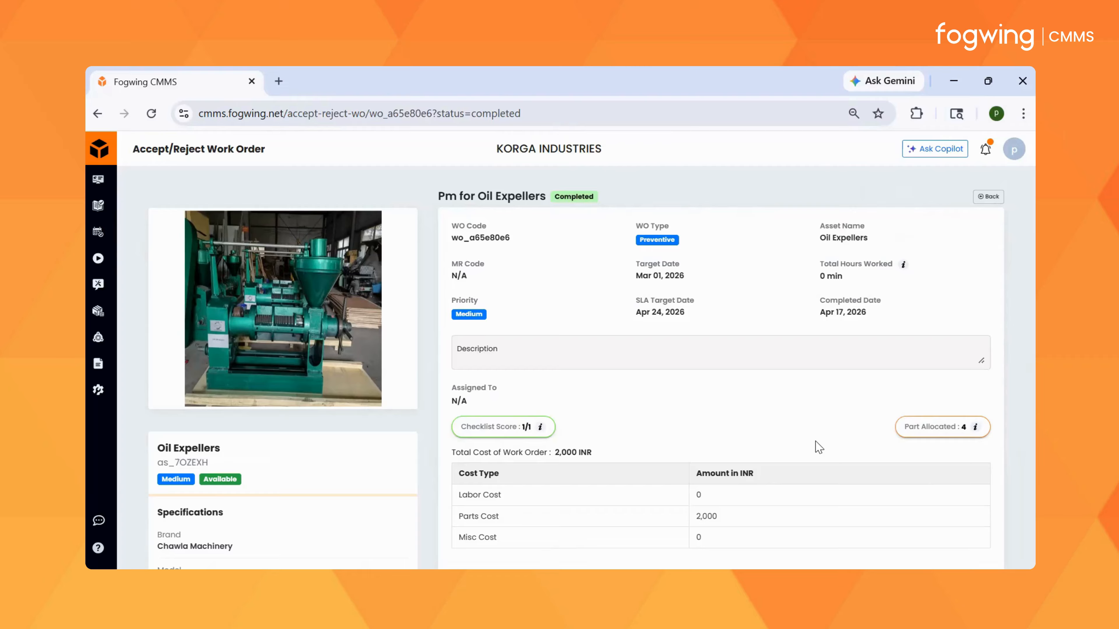
{"action": "scroll", "coordinate": [358, 487], "scroll_direction": "down", "scroll_amount": 5}
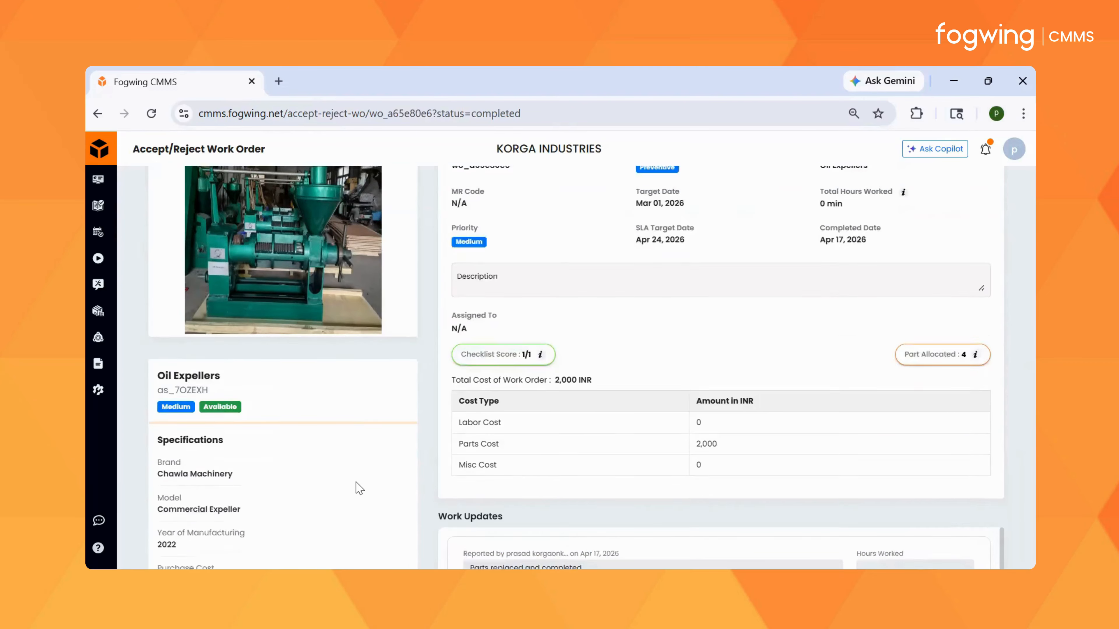
{"action": "scroll", "coordinate": [358, 490], "scroll_direction": "down", "scroll_amount": 3}
{"action": "scroll", "coordinate": [387, 487], "scroll_direction": "up", "scroll_amount": 8}
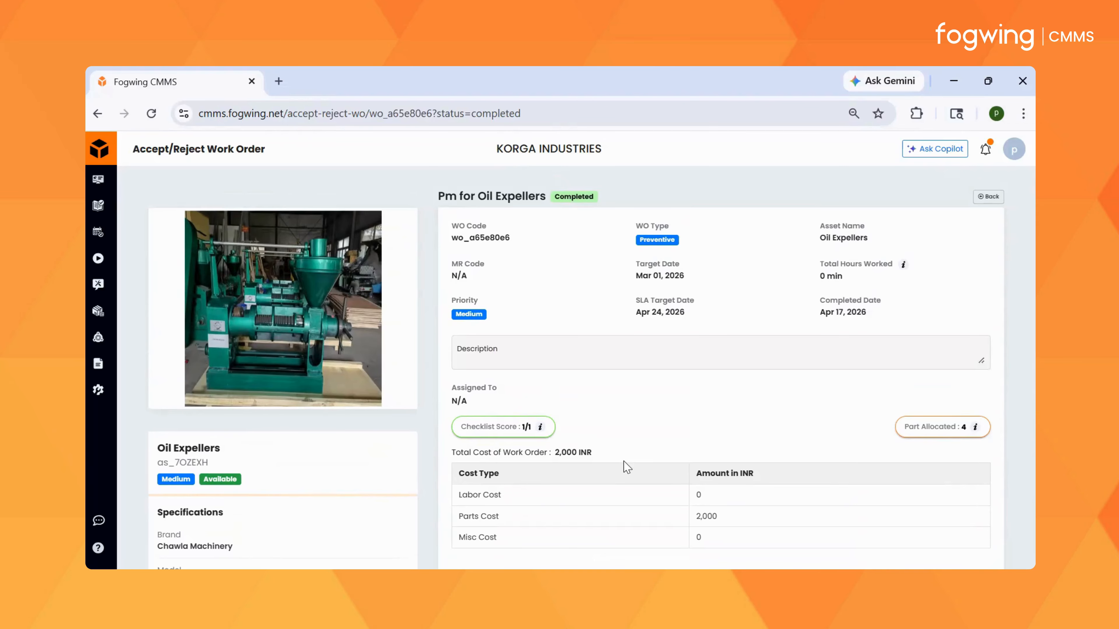
Step: Review the parts allocated to the Oil Expellers work order and its reported work updates
{"action": "left_click", "coordinate": [929, 428]}
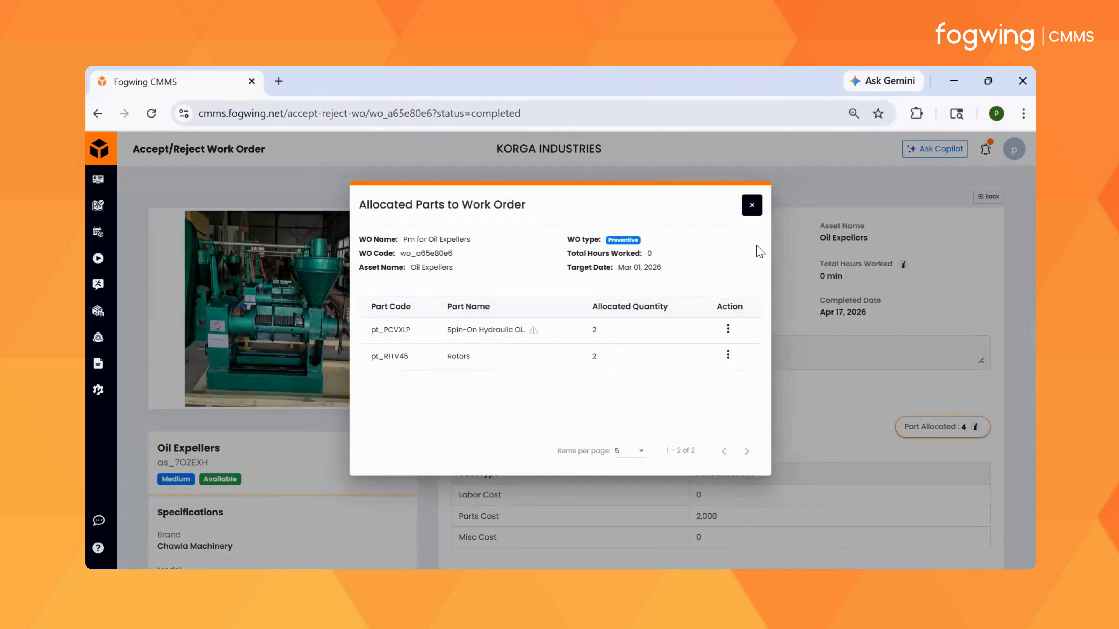
{"action": "left_click", "coordinate": [751, 206]}
{"action": "scroll", "coordinate": [735, 440], "scroll_direction": "down", "scroll_amount": 7}
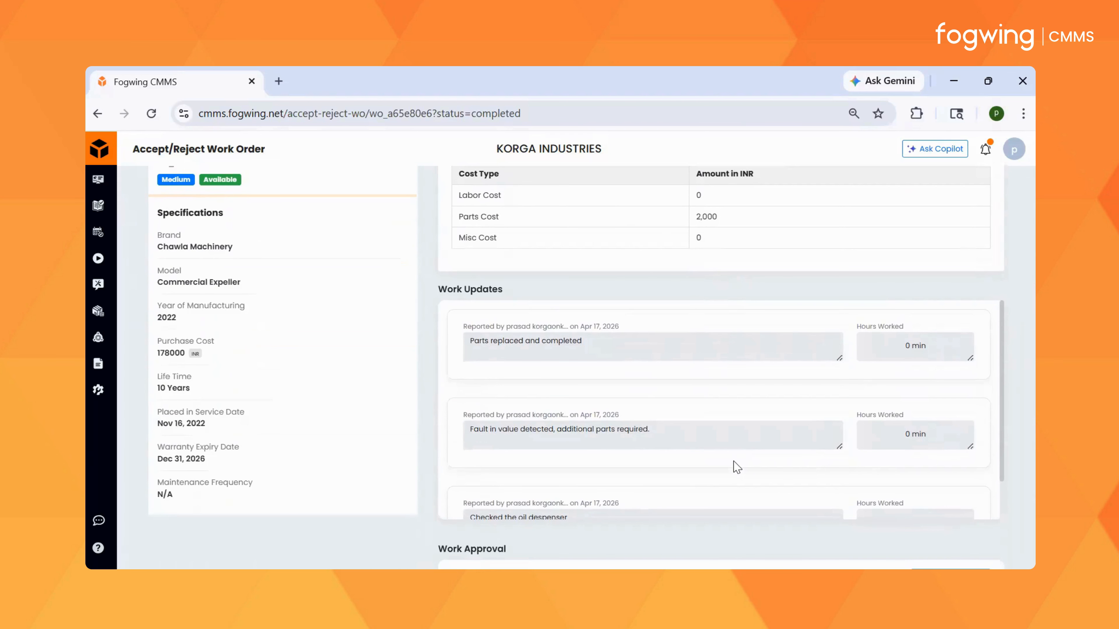
Step: Approve the completed Oil Expellers work order with the action note "APPROVED"
{"action": "scroll", "coordinate": [733, 461], "scroll_direction": "down", "scroll_amount": 5}
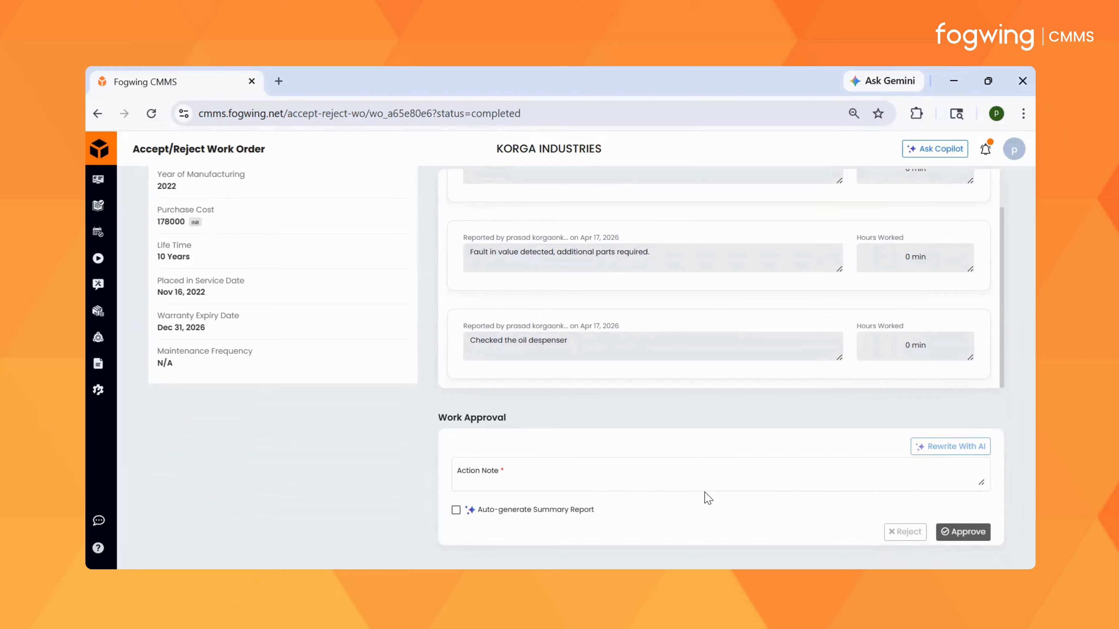
{"action": "left_click", "coordinate": [628, 482]}
{"action": "type", "text": "APPR"}
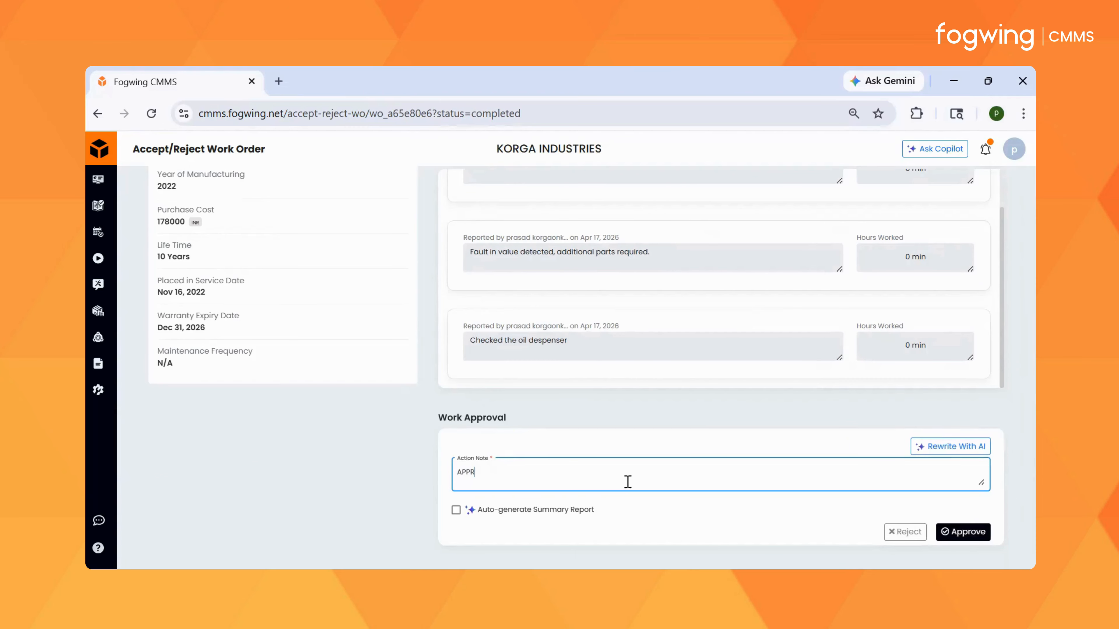
{"action": "type", "text": "OVED"}
{"action": "left_click", "coordinate": [955, 533]}
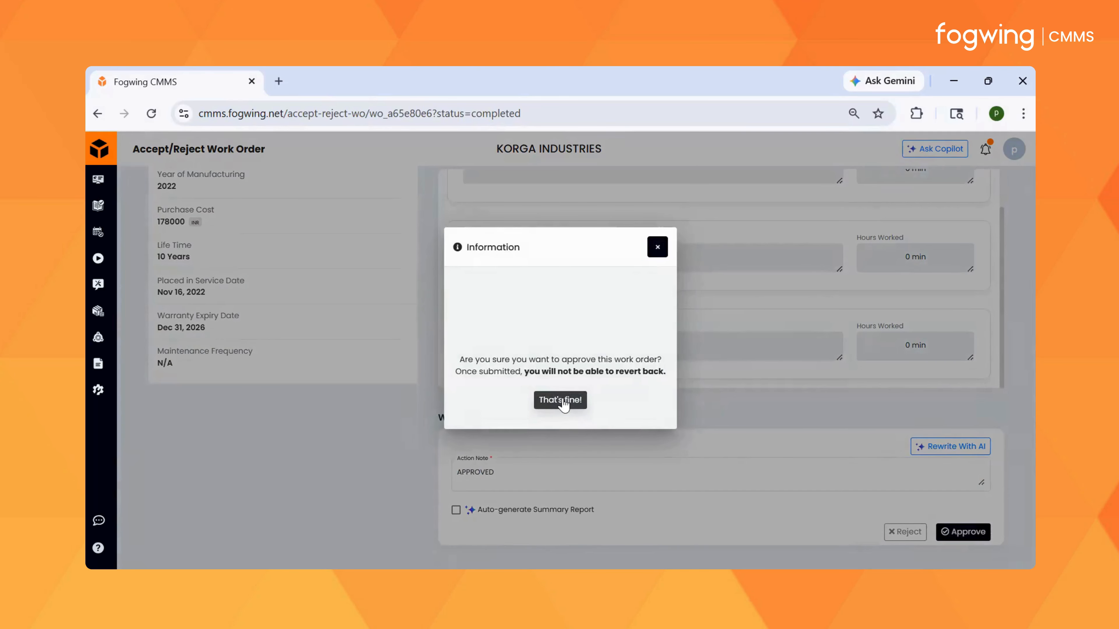
{"action": "left_click", "coordinate": [563, 399]}
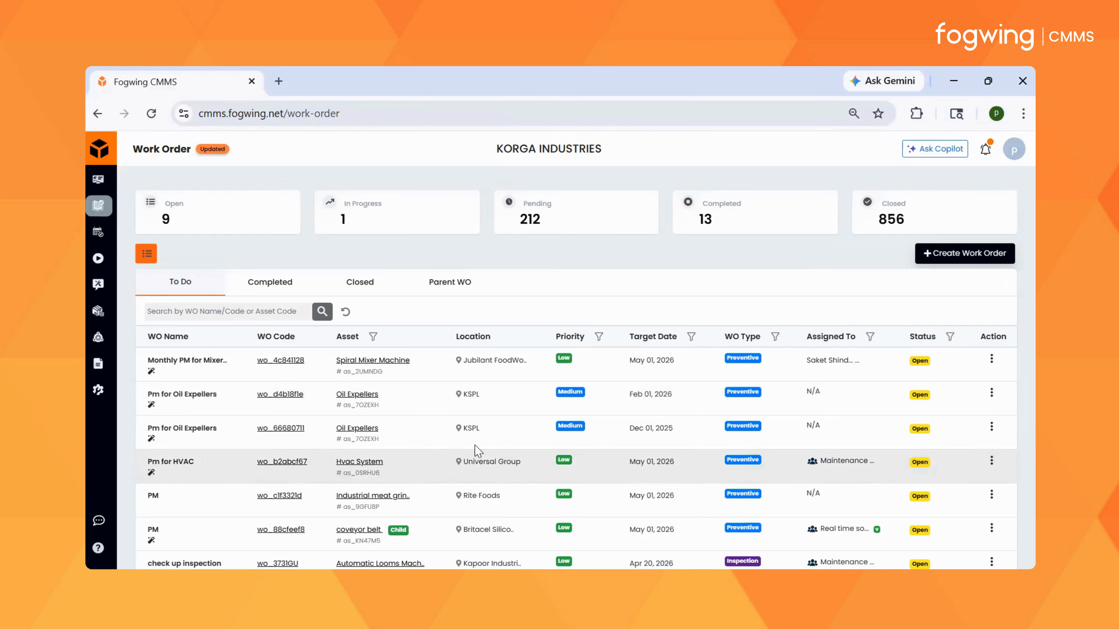
Step: Allocate 2 Hydraulic cylinders to the open Monthly PM work order for the Spiral Mixer Machine
{"action": "left_click", "coordinate": [992, 358]}
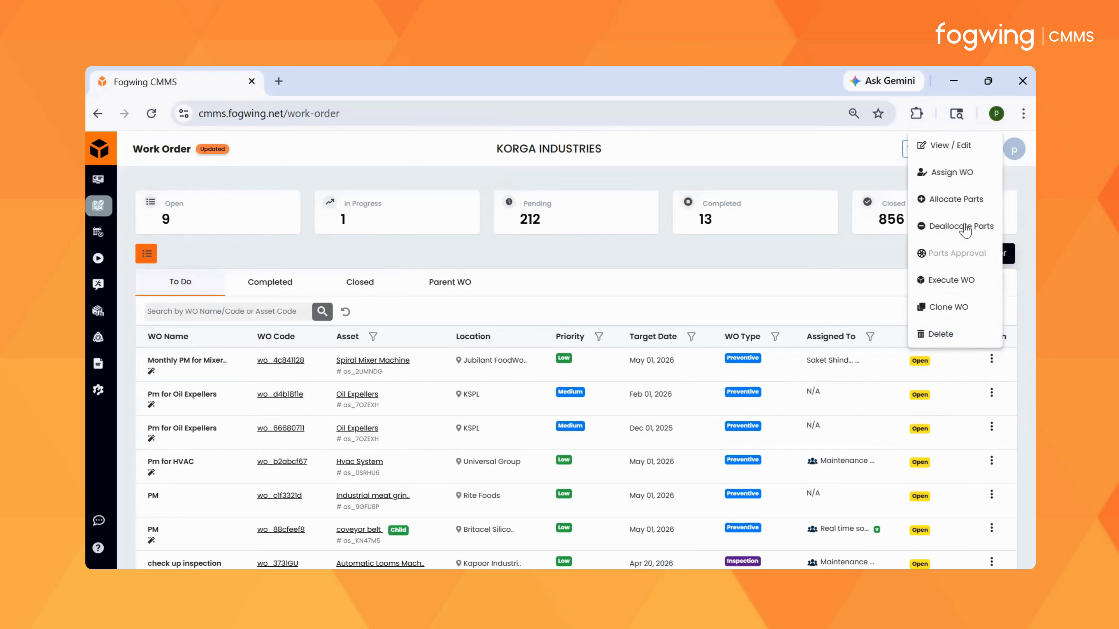
{"action": "left_click", "coordinate": [960, 200]}
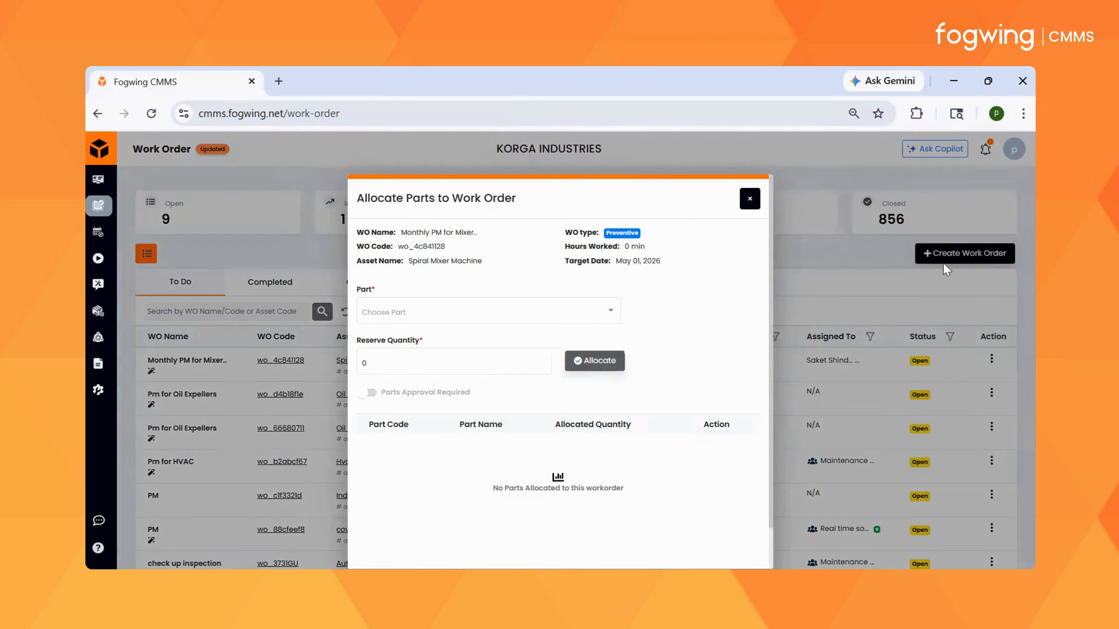
{"action": "left_click", "coordinate": [542, 312]}
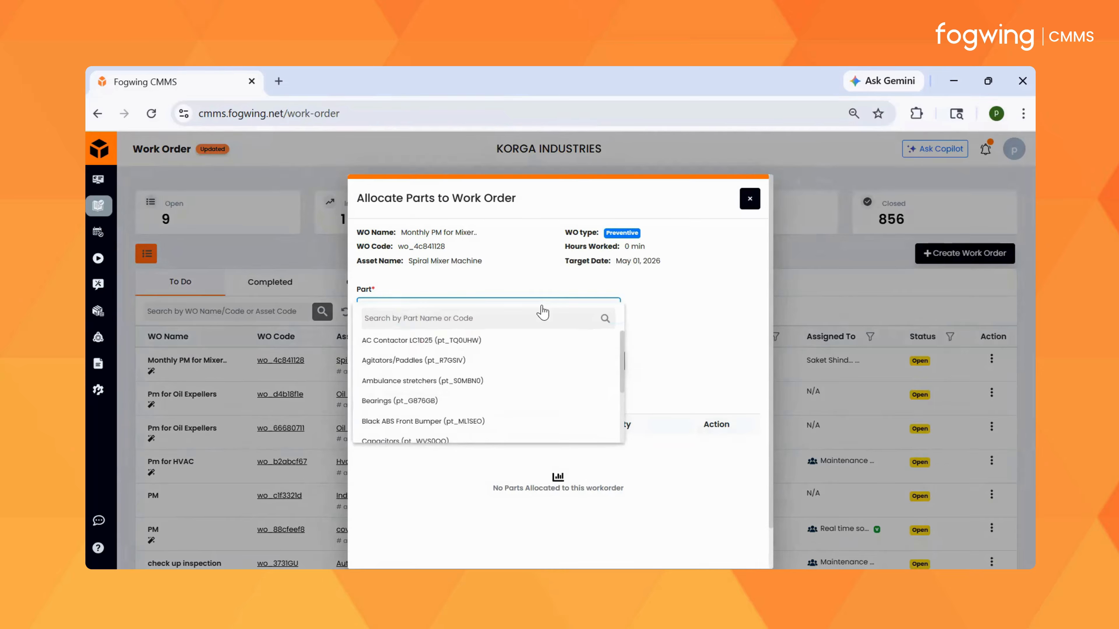
{"action": "scroll", "coordinate": [499, 392], "scroll_direction": "down", "scroll_amount": 6}
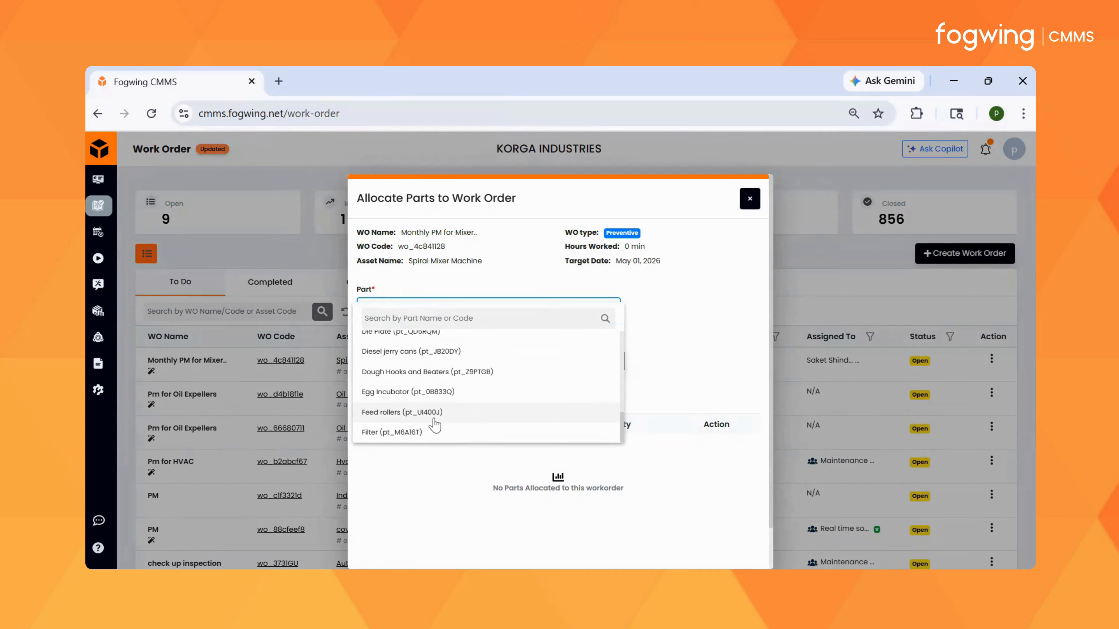
{"action": "scroll", "coordinate": [438, 419], "scroll_direction": "down", "scroll_amount": 5}
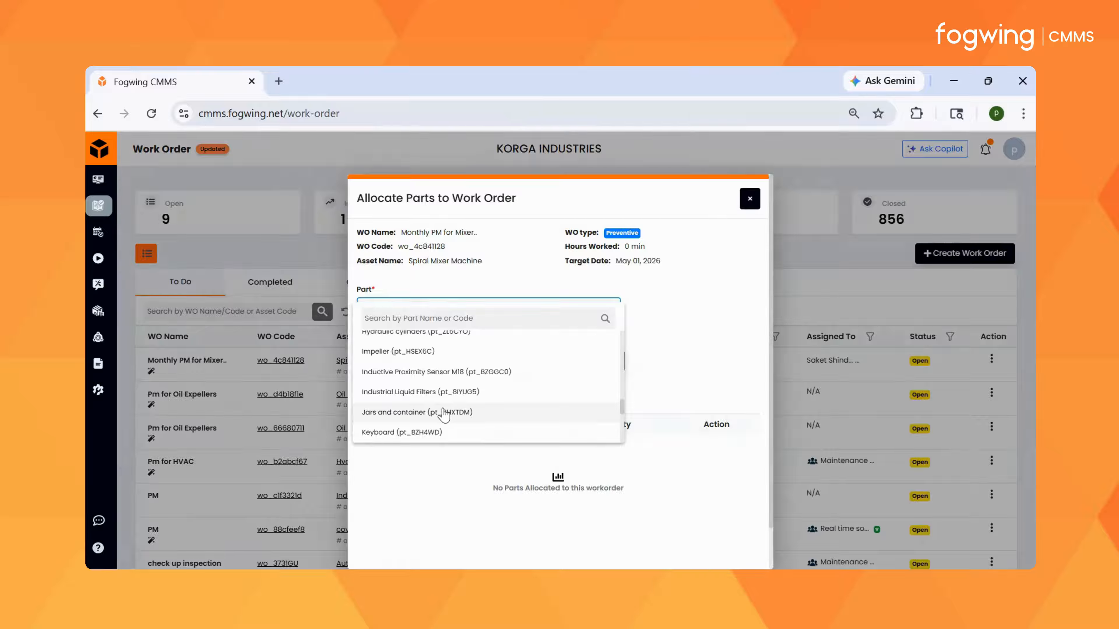
{"action": "left_click", "coordinate": [441, 331]}
{"action": "left_click", "coordinate": [409, 366]}
{"action": "type", "text": "2"}
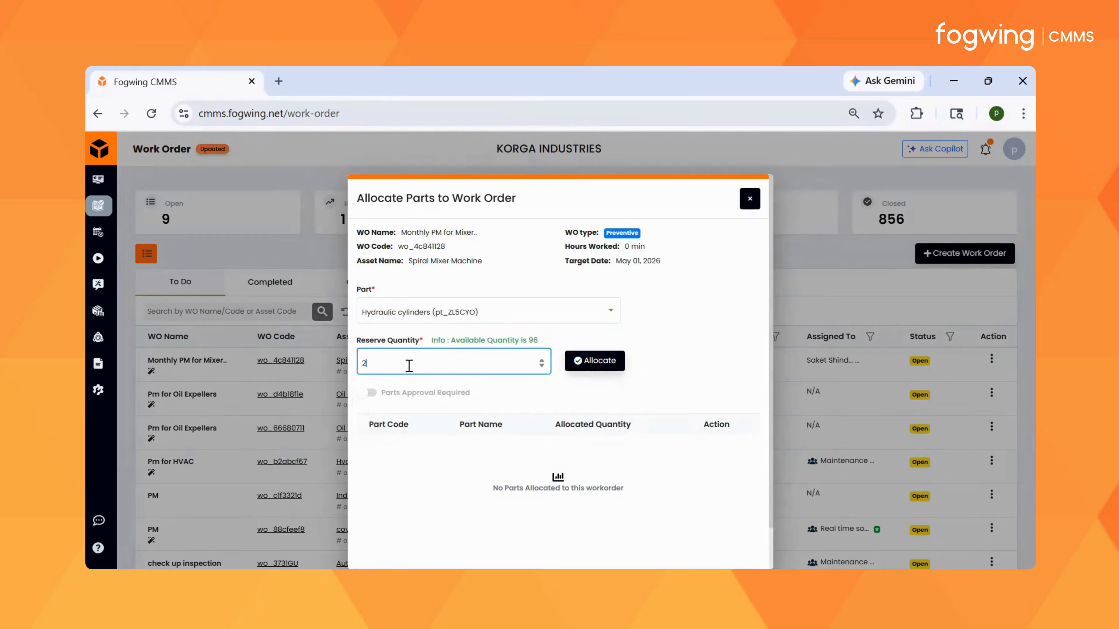
{"action": "left_click", "coordinate": [596, 364]}
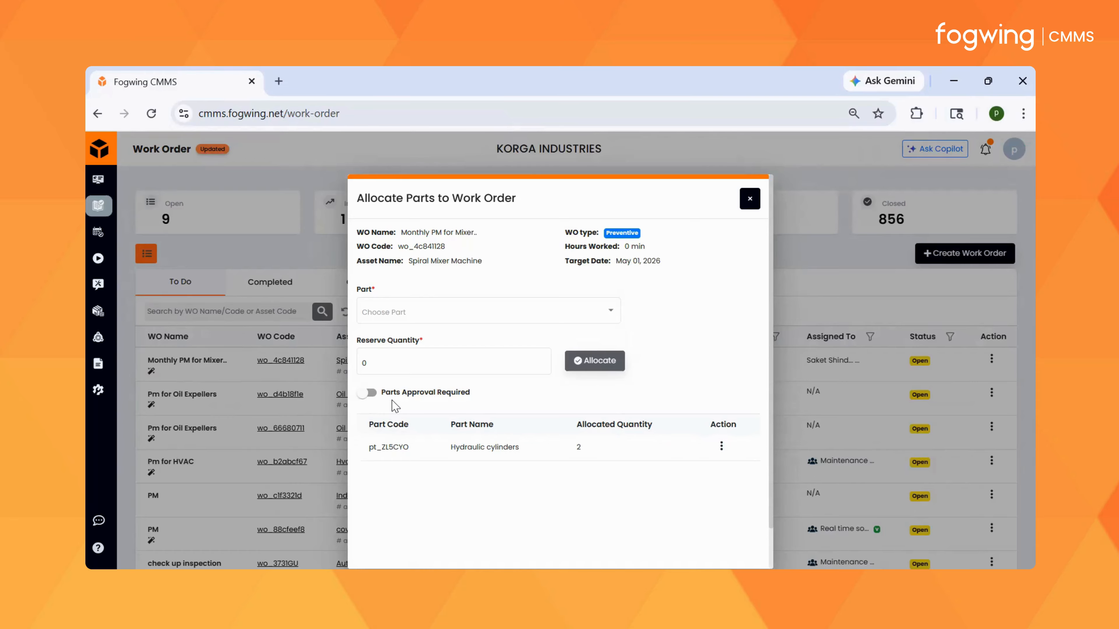
{"action": "left_click", "coordinate": [749, 200]}
Step: Open the Spiral Mixer Machine work order for execution and allocate 2 Bearings to it with Parts Approval Required enabled
{"action": "left_click", "coordinate": [991, 359]}
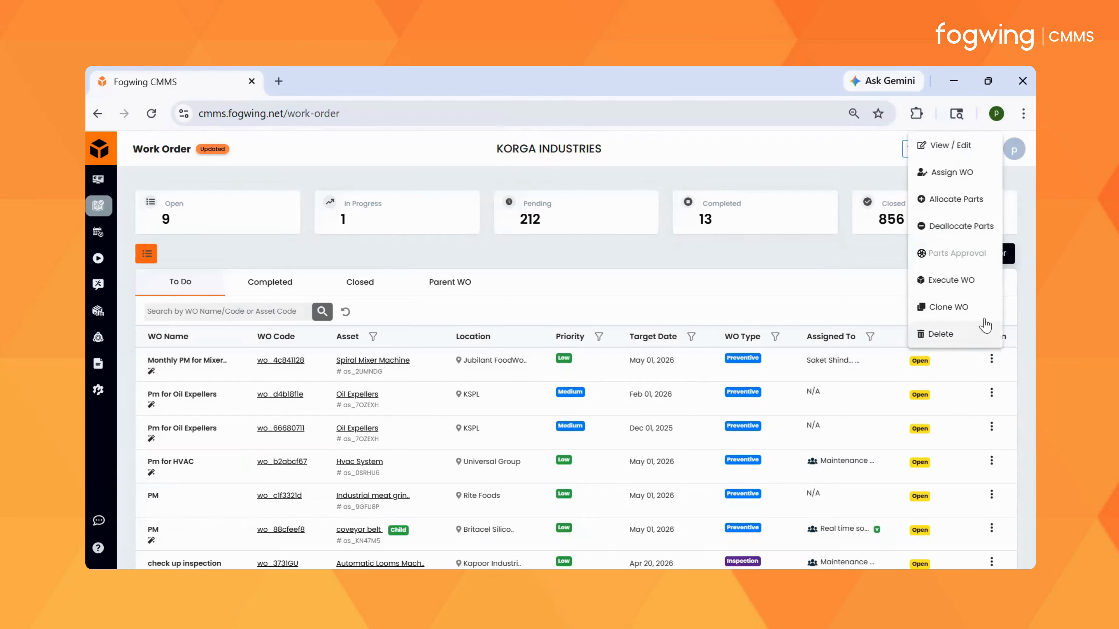
{"action": "left_click", "coordinate": [968, 280]}
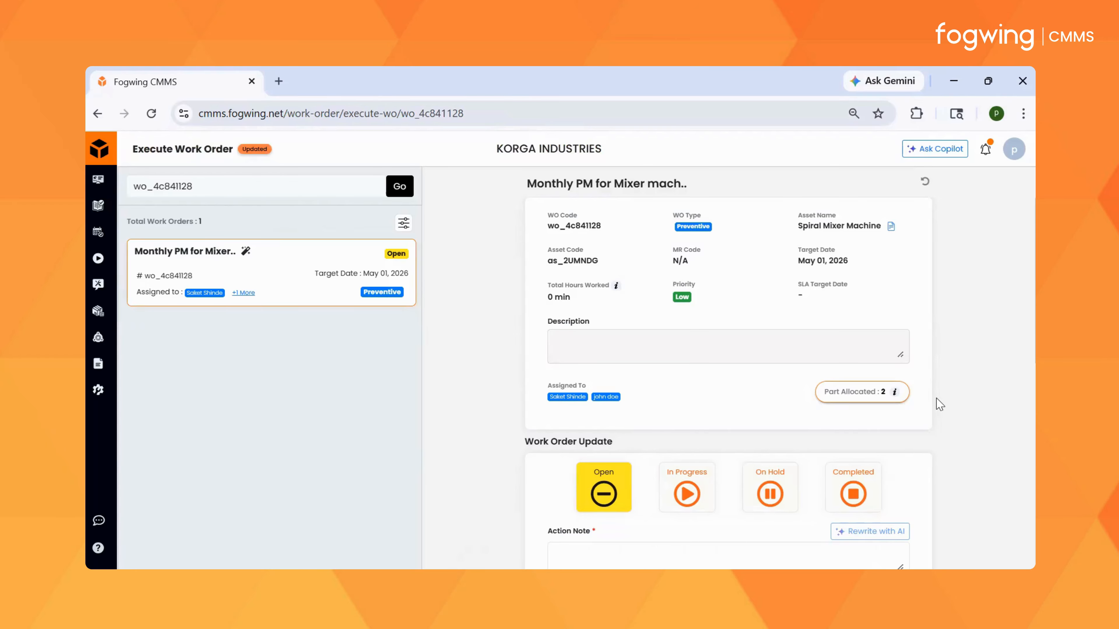
{"action": "left_click", "coordinate": [850, 392]}
{"action": "left_click", "coordinate": [507, 312]}
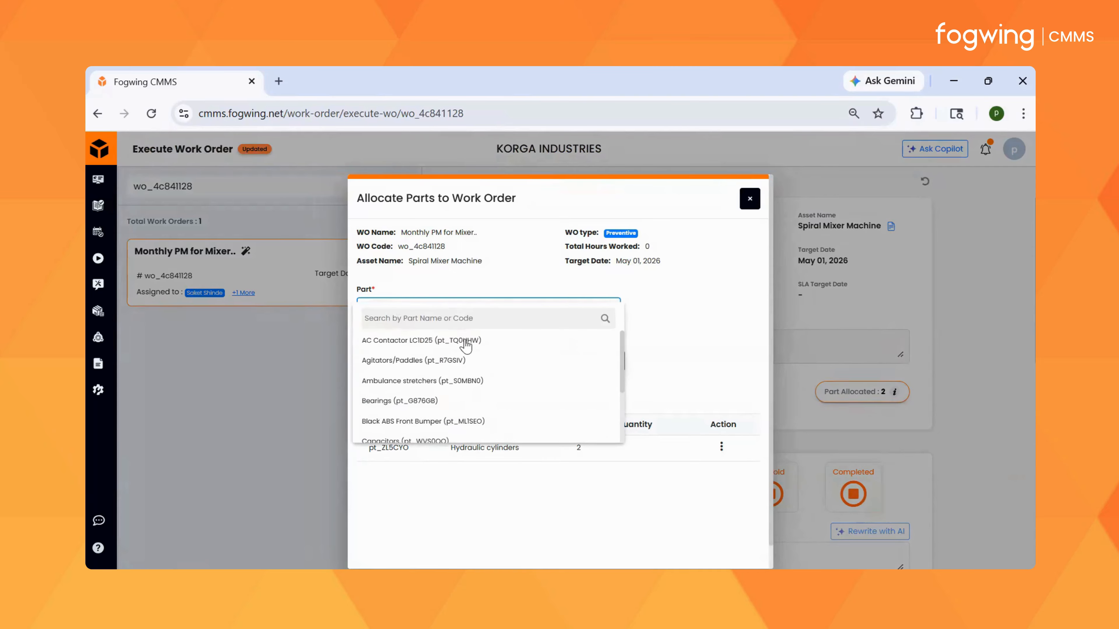
{"action": "left_click", "coordinate": [457, 401]}
{"action": "left_click", "coordinate": [422, 362]}
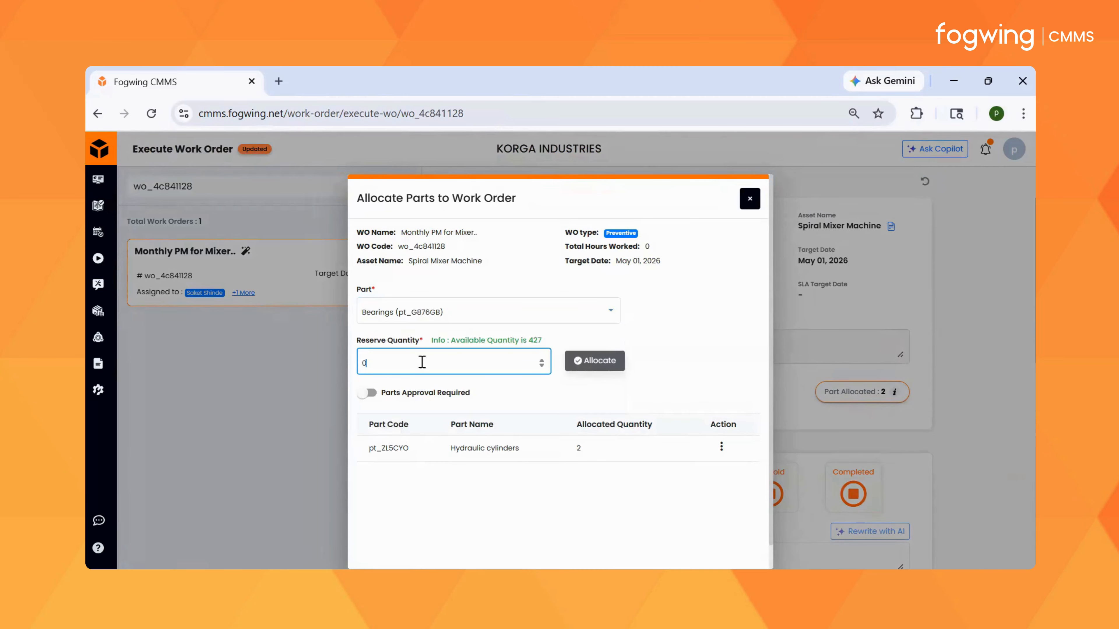
{"action": "type", "text": "2"}
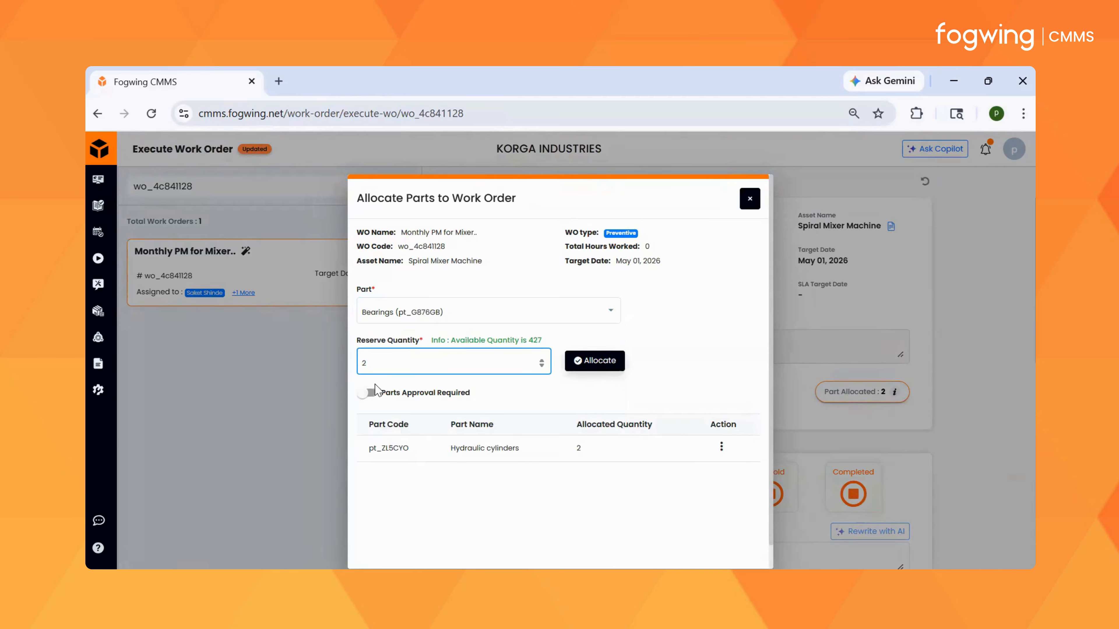
{"action": "left_click", "coordinate": [366, 393]}
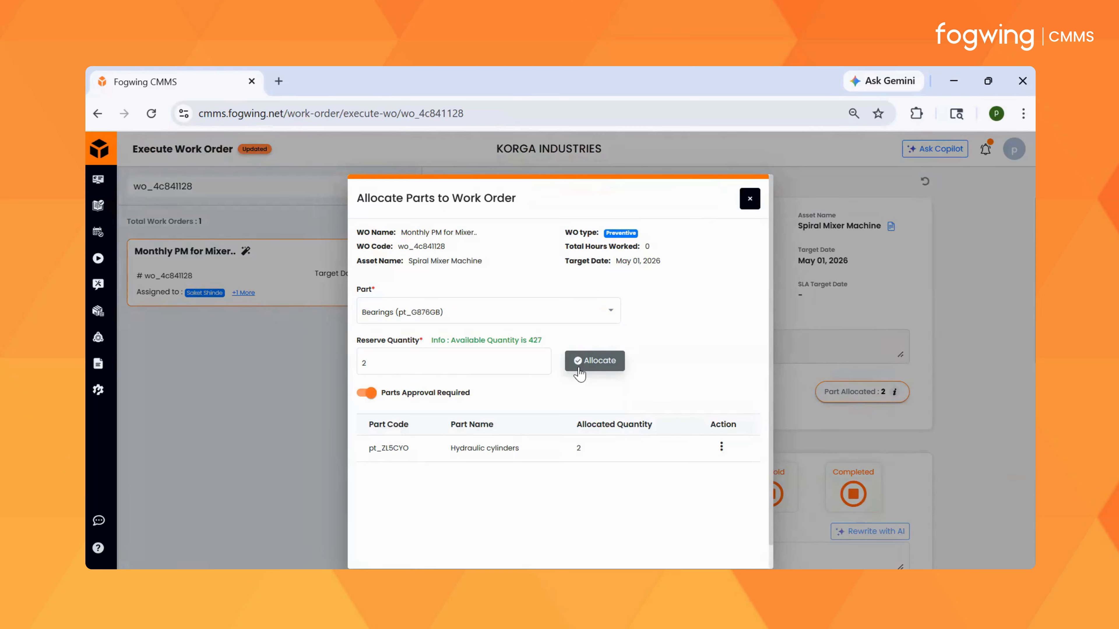
{"action": "left_click", "coordinate": [585, 370]}
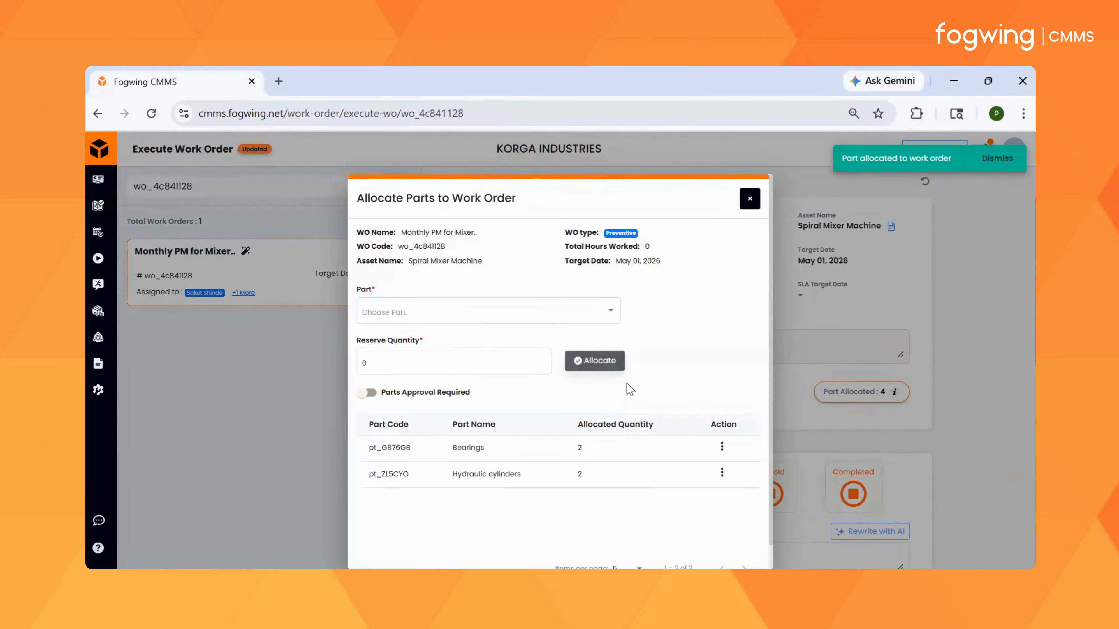
{"action": "left_click", "coordinate": [749, 199]}
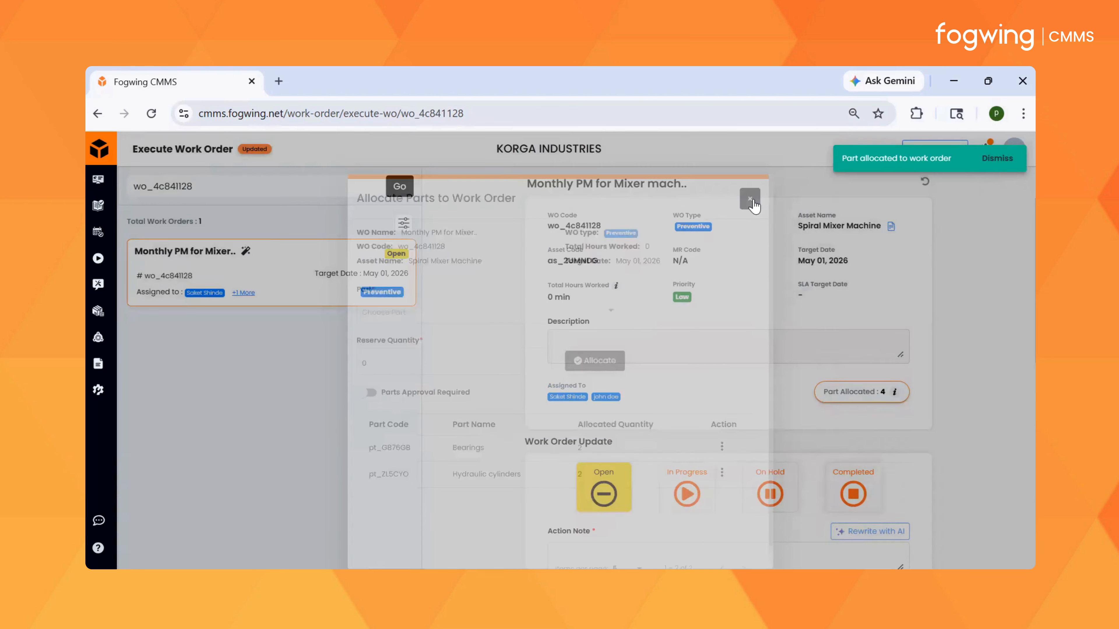
Step: Return to the work order list, open Parts Approval for the Spiral Mixer Machine work order and review its allocated parts
{"action": "left_click", "coordinate": [98, 113]}
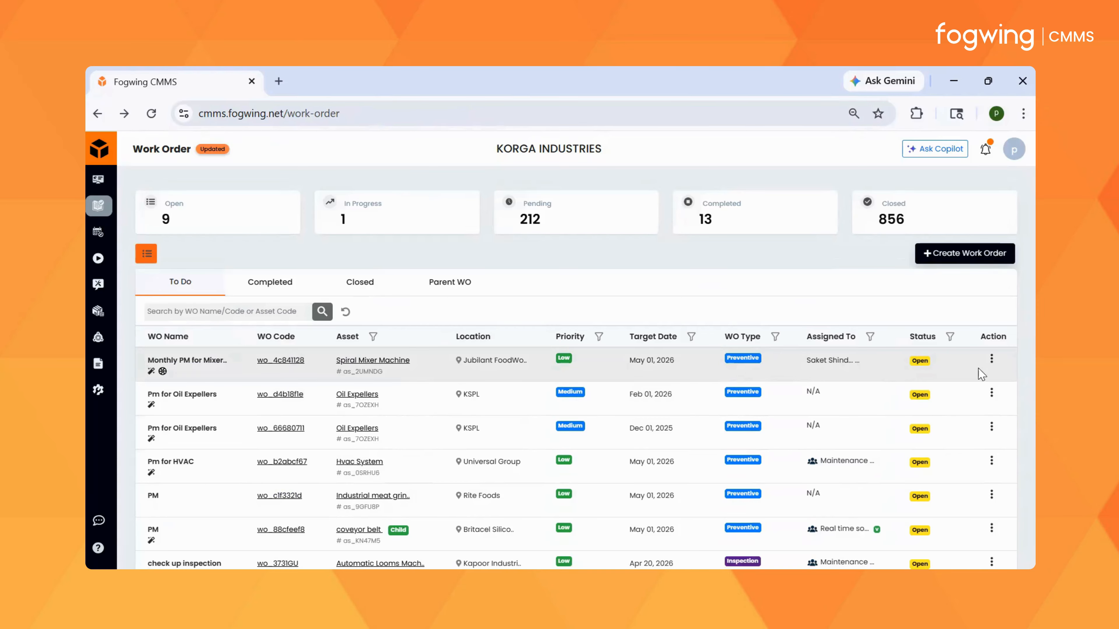
{"action": "left_click", "coordinate": [991, 359]}
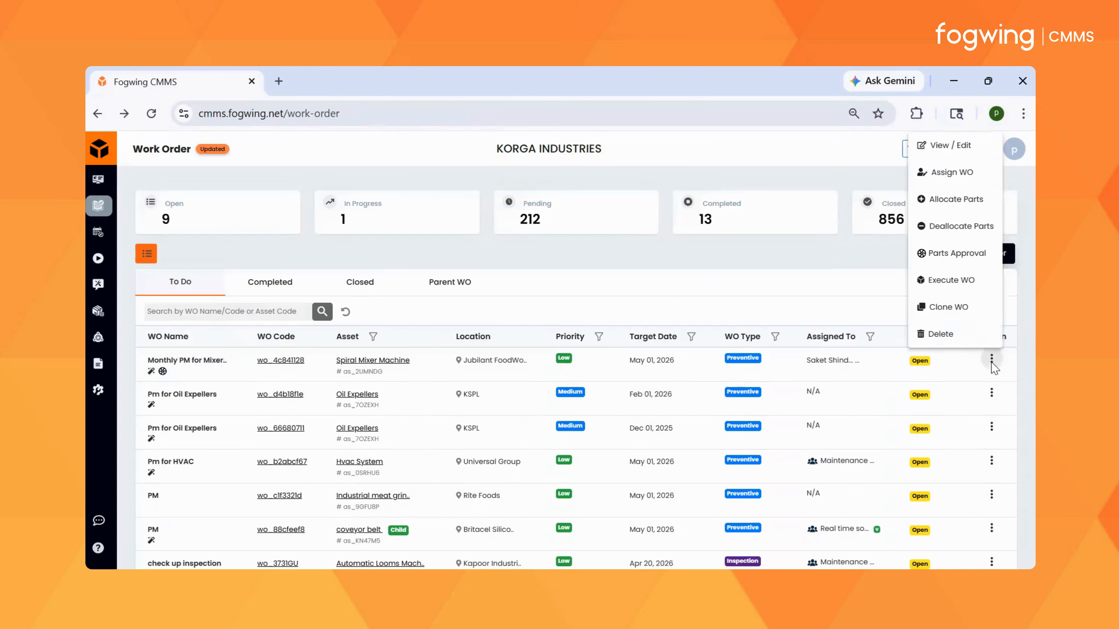
{"action": "left_click", "coordinate": [954, 260]}
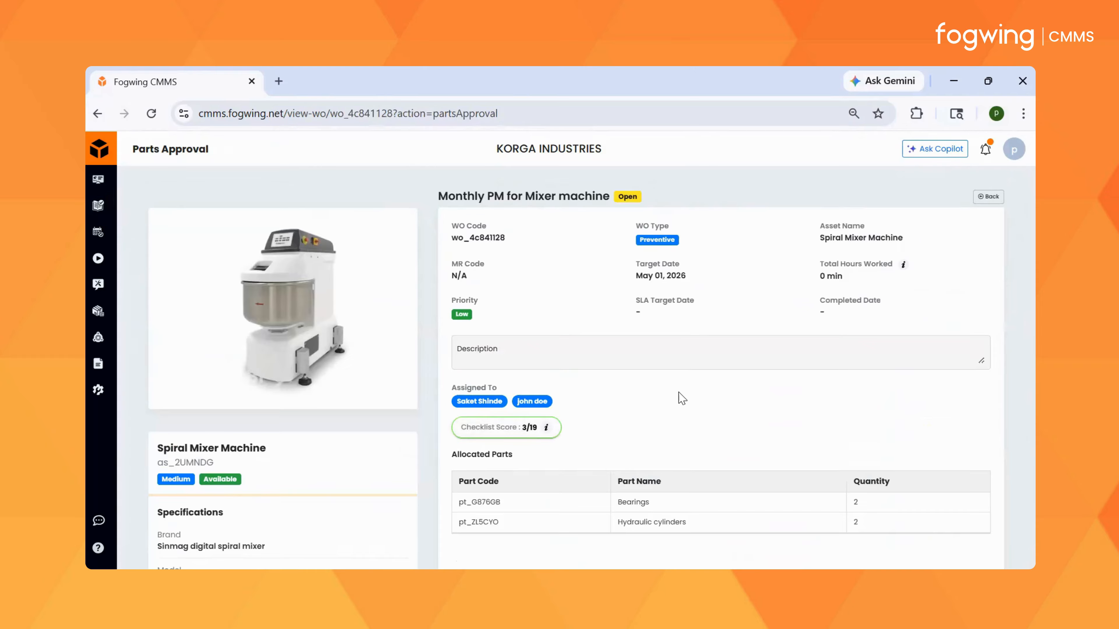
{"action": "scroll", "coordinate": [681, 398], "scroll_direction": "down", "scroll_amount": 3}
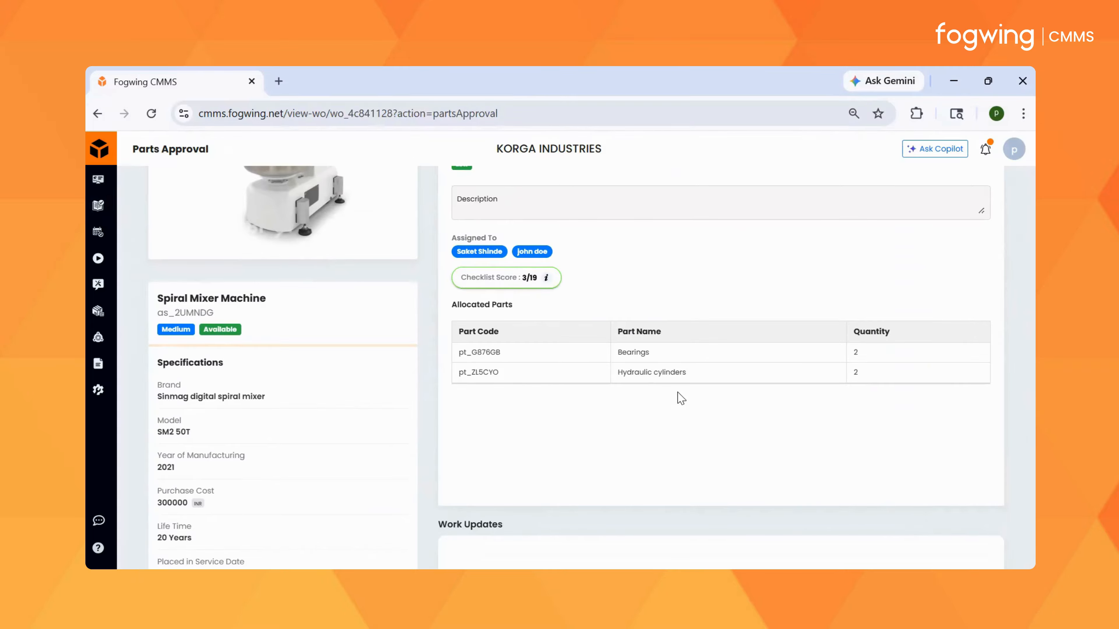
{"action": "scroll", "coordinate": [681, 398], "scroll_direction": "down", "scroll_amount": 6}
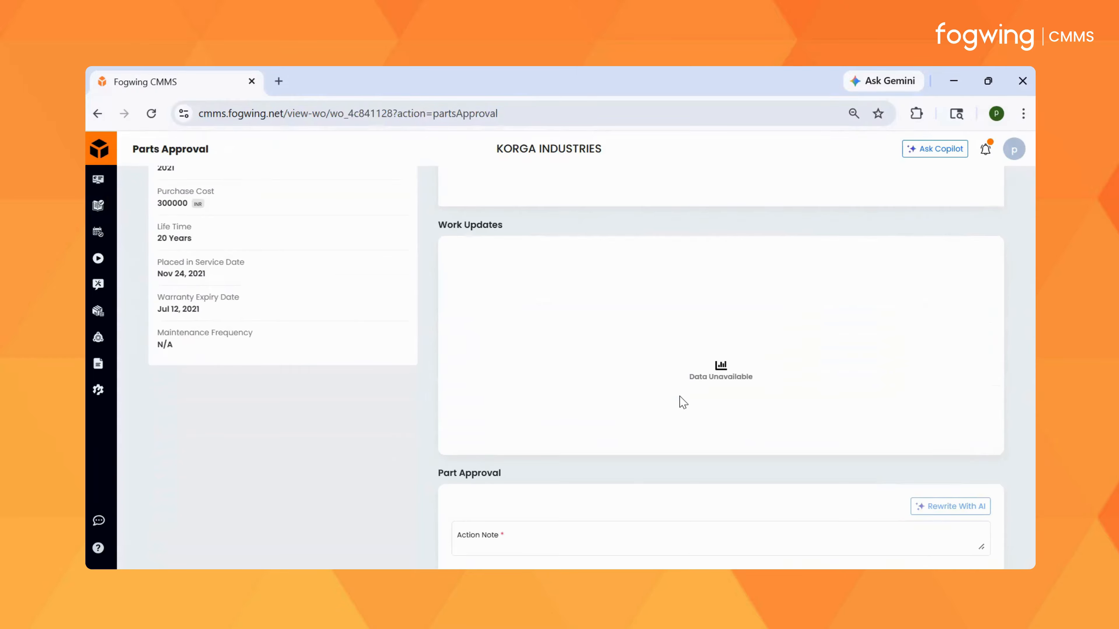
Step: Approve the part allocation for the Spiral Mixer Machine work order with the action note "Approved"
{"action": "scroll", "coordinate": [680, 396], "scroll_direction": "down", "scroll_amount": 2}
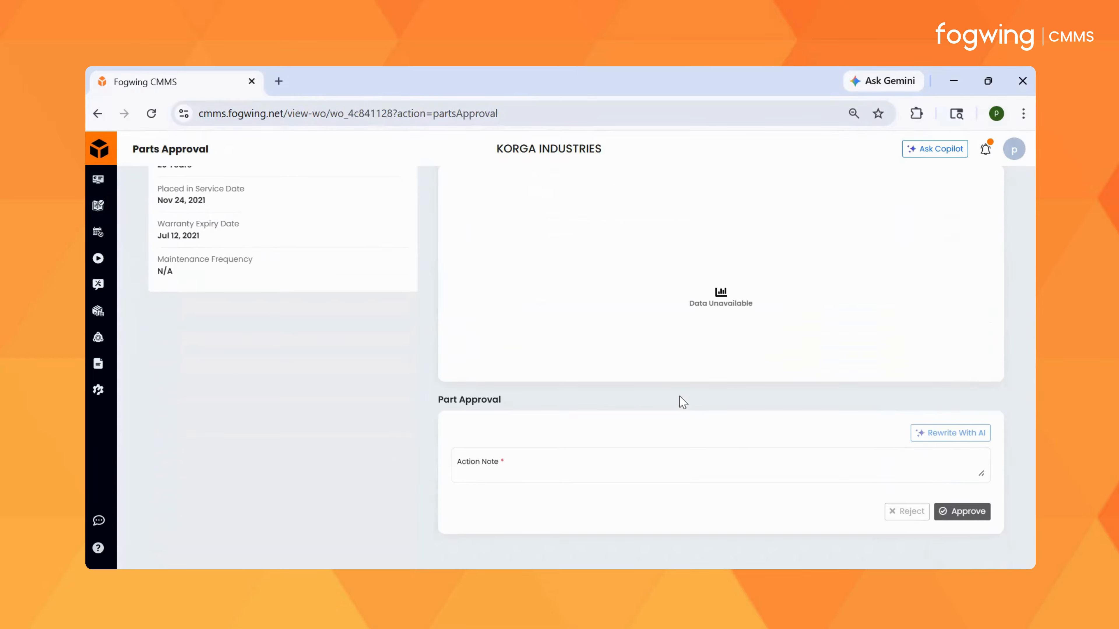
{"action": "left_click", "coordinate": [610, 457]}
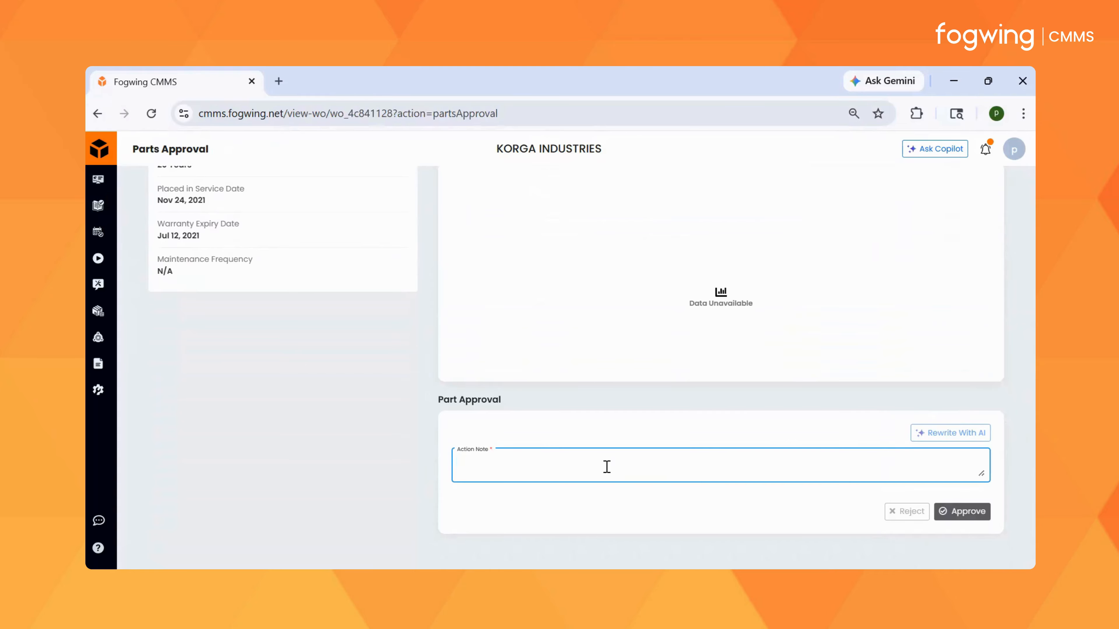
{"action": "type", "text": "Approved"}
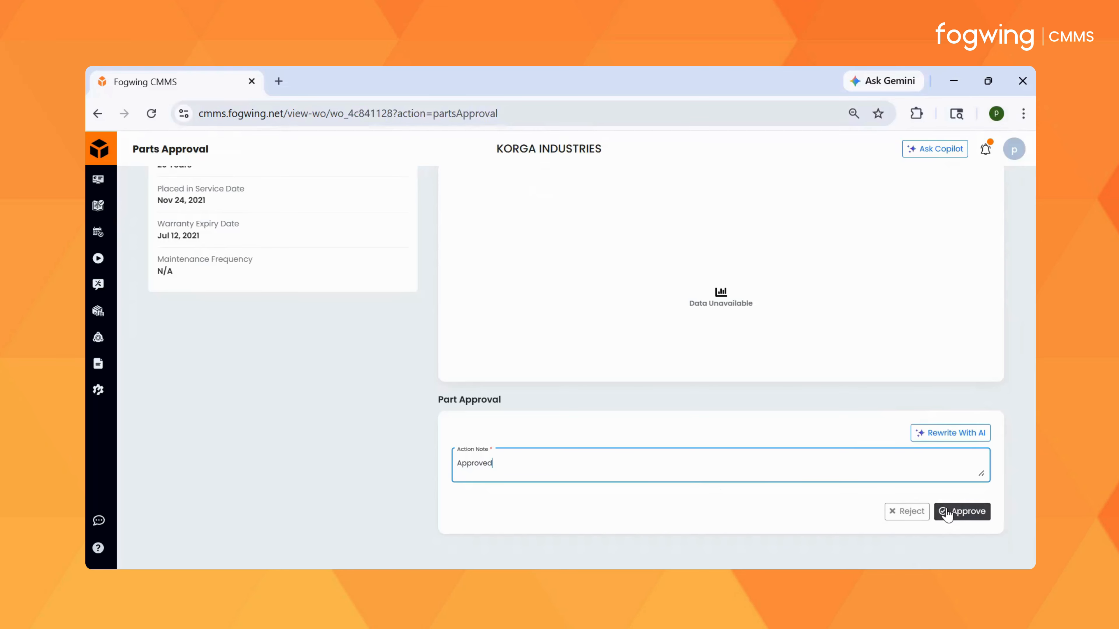
{"action": "left_click", "coordinate": [945, 511]}
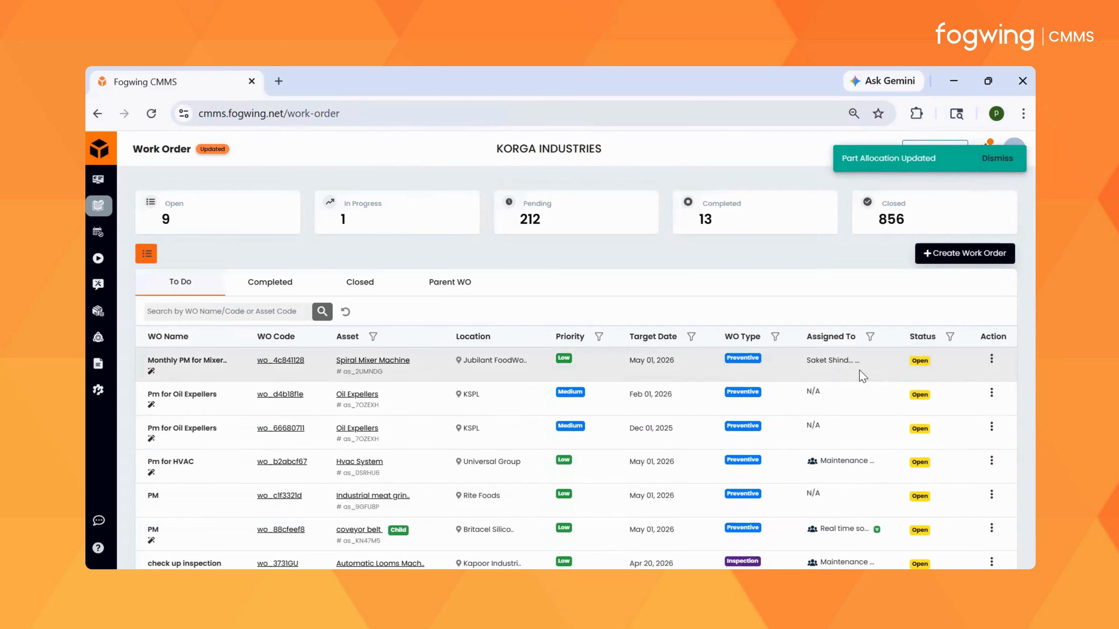
Step: Open the Spiral Mixer Machine work order for execution and review the parts allocated to it
{"action": "left_click", "coordinate": [992, 359]}
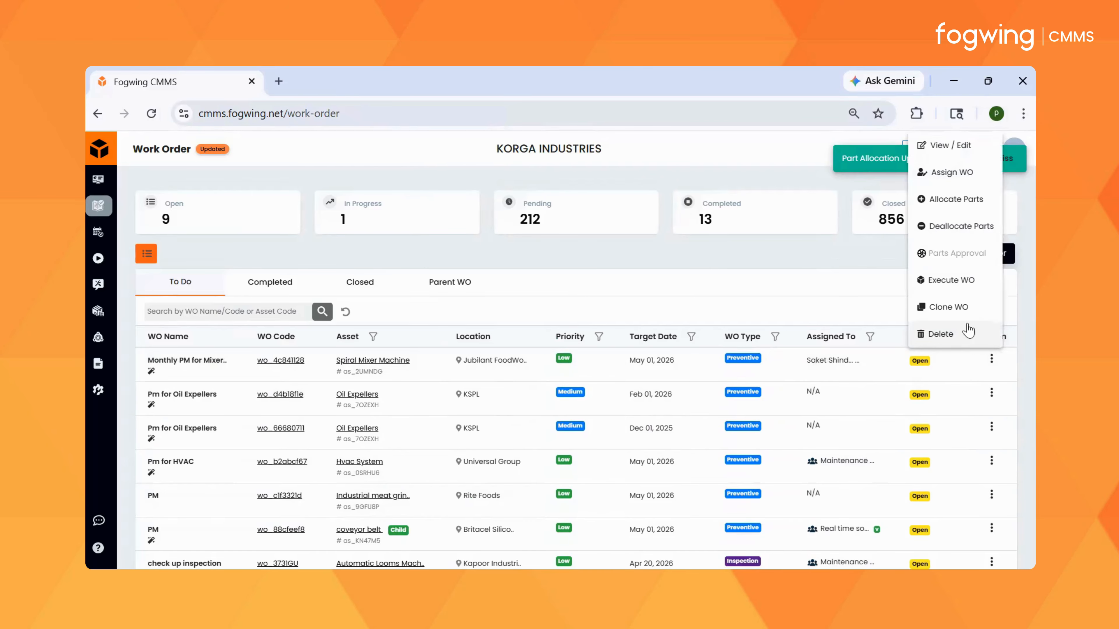
{"action": "left_click", "coordinate": [960, 279]}
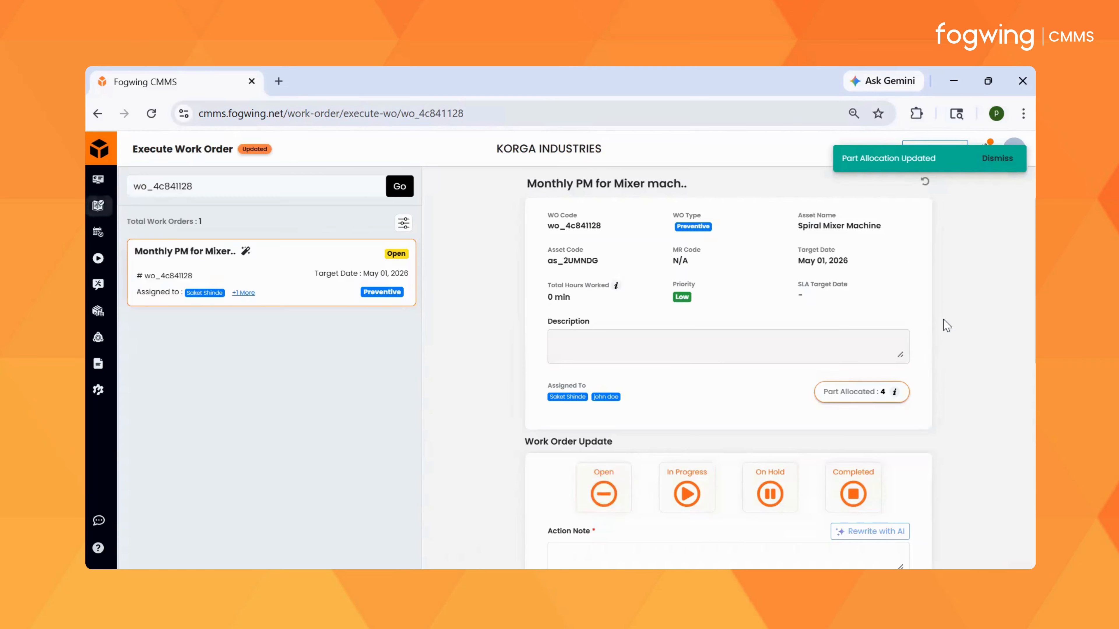
{"action": "left_click", "coordinate": [856, 393]}
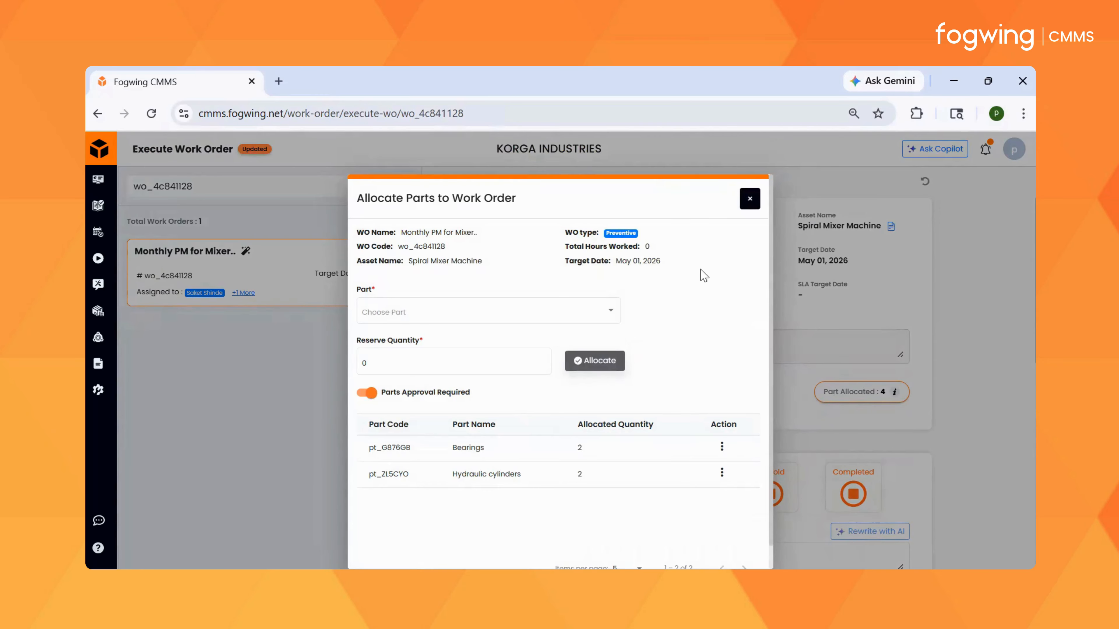
{"action": "left_click", "coordinate": [749, 199]}
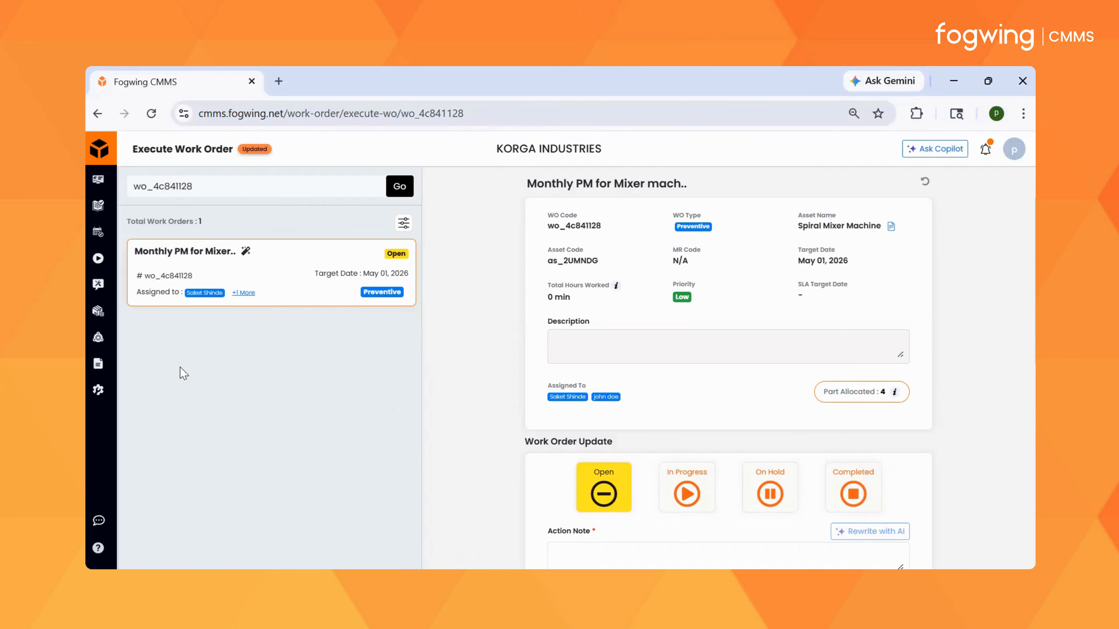
Step: Open the Capacitors part stored at the Delhi Warehouse and review its usage in both reservations and closed work orders
{"action": "left_click", "coordinate": [97, 337]}
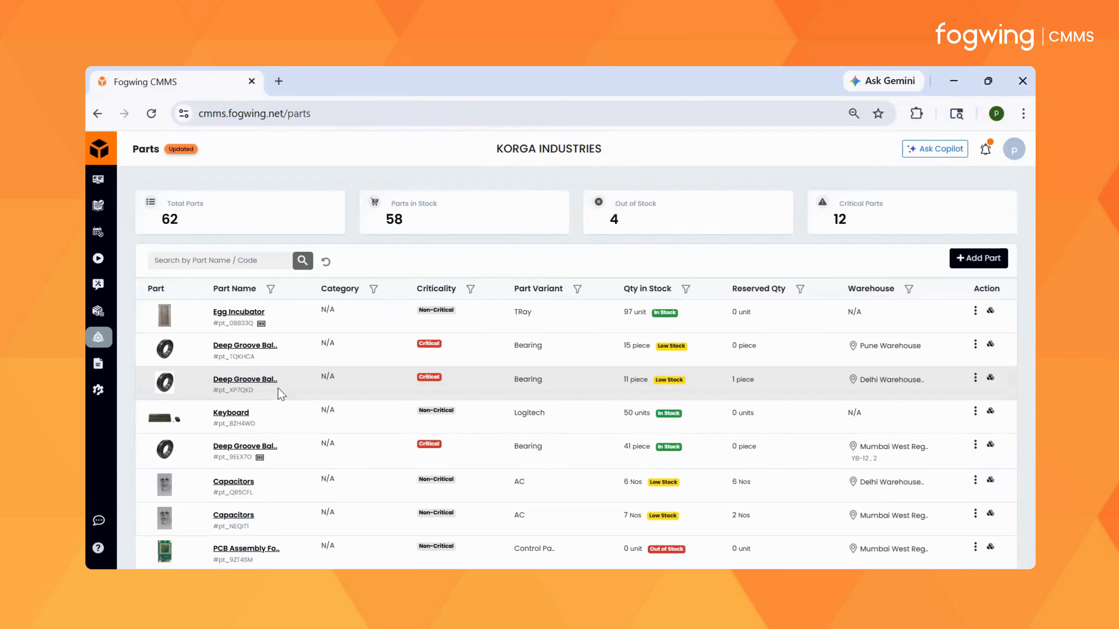
{"action": "scroll", "coordinate": [264, 415], "scroll_direction": "down", "scroll_amount": 2}
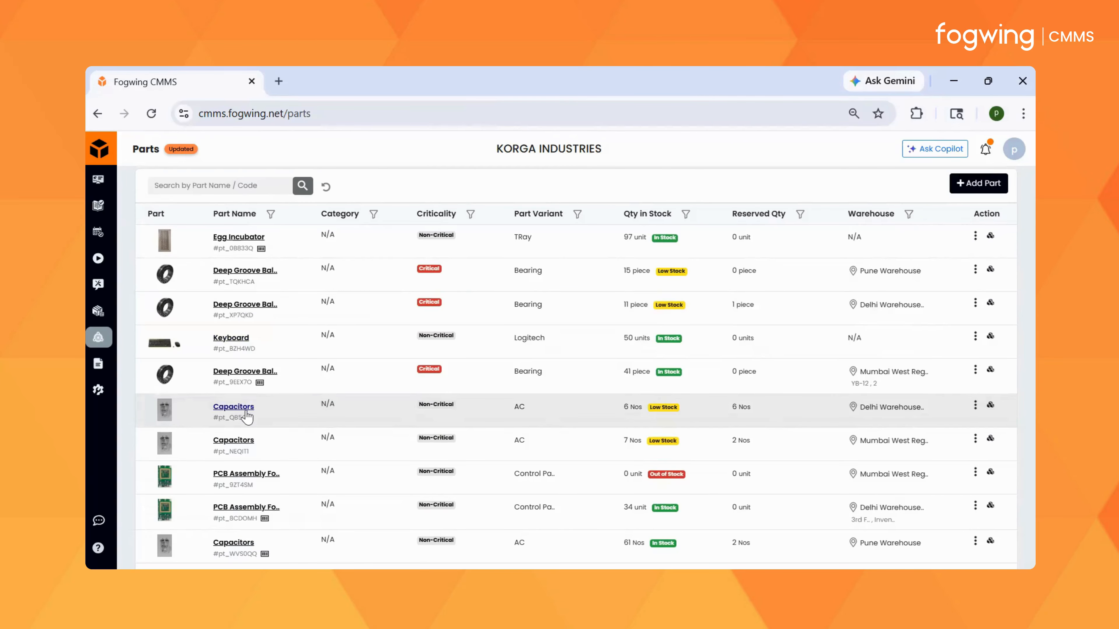
{"action": "left_click", "coordinate": [240, 408]}
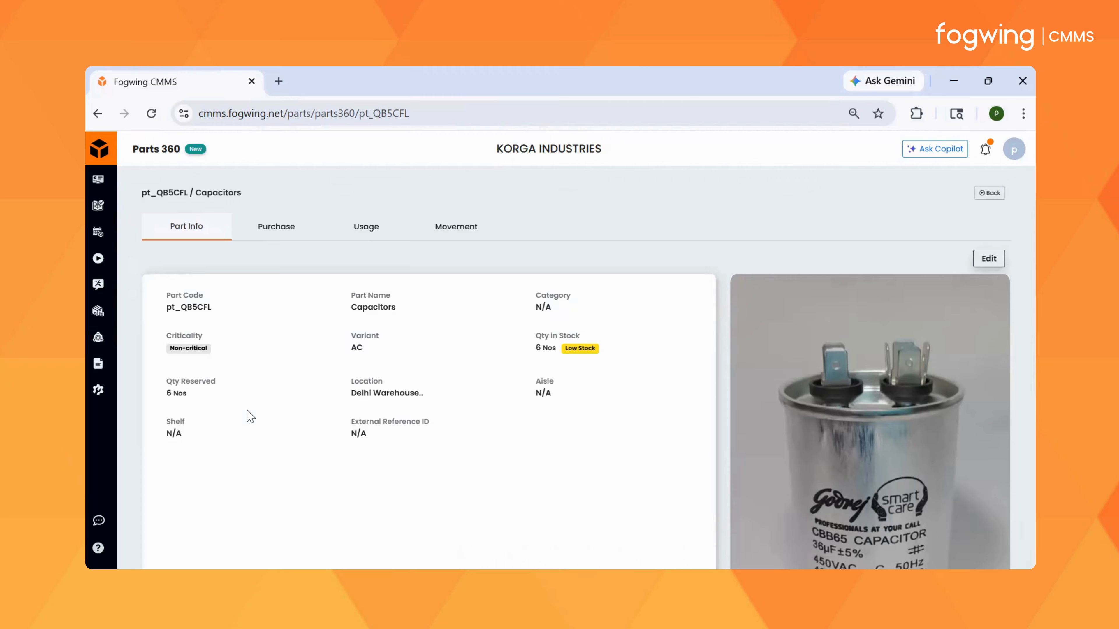
{"action": "left_click", "coordinate": [373, 230]}
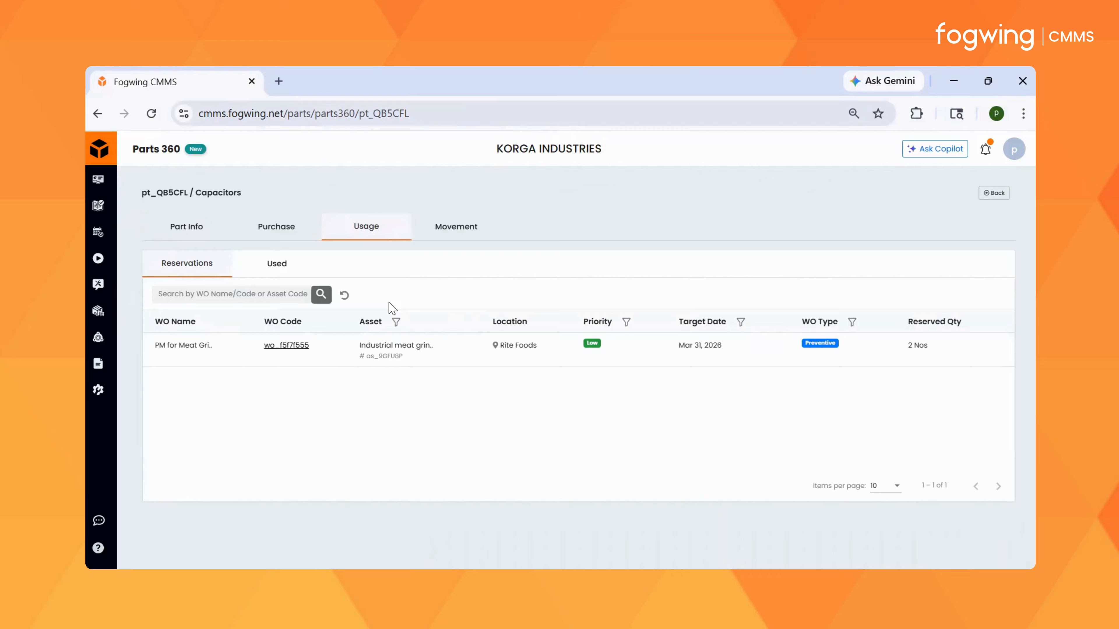
{"action": "left_click", "coordinate": [275, 267]}
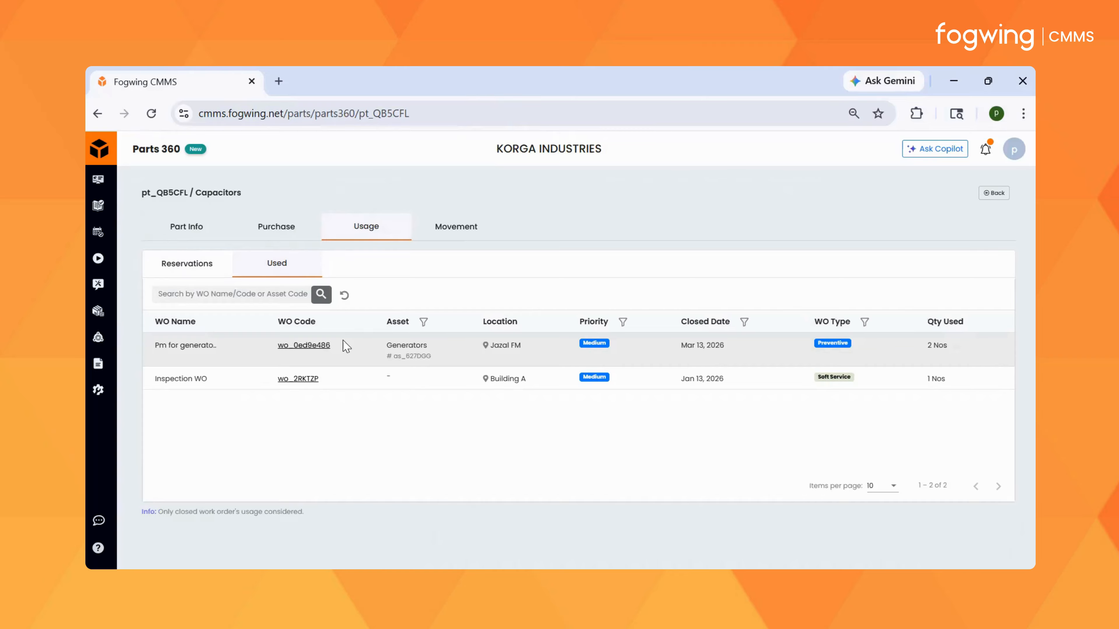
{"action": "left_click", "coordinate": [152, 263]}
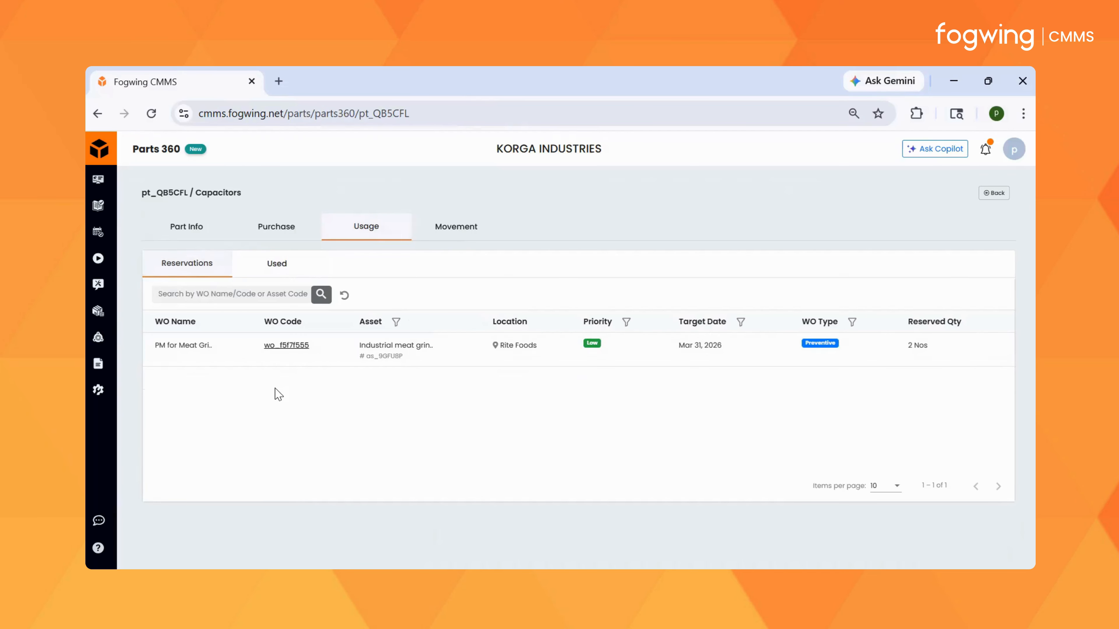
{"action": "left_click", "coordinate": [276, 267]}
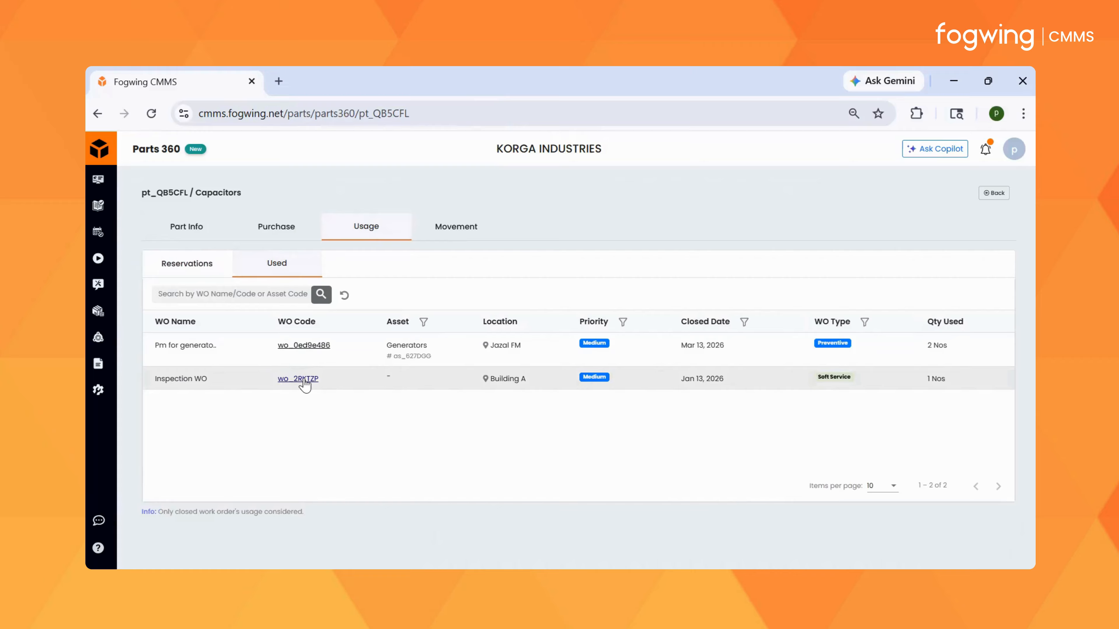
Step: Open the closed Pm for generators work order from the part's usage and review its costs and allocated parts
{"action": "left_click", "coordinate": [303, 344]}
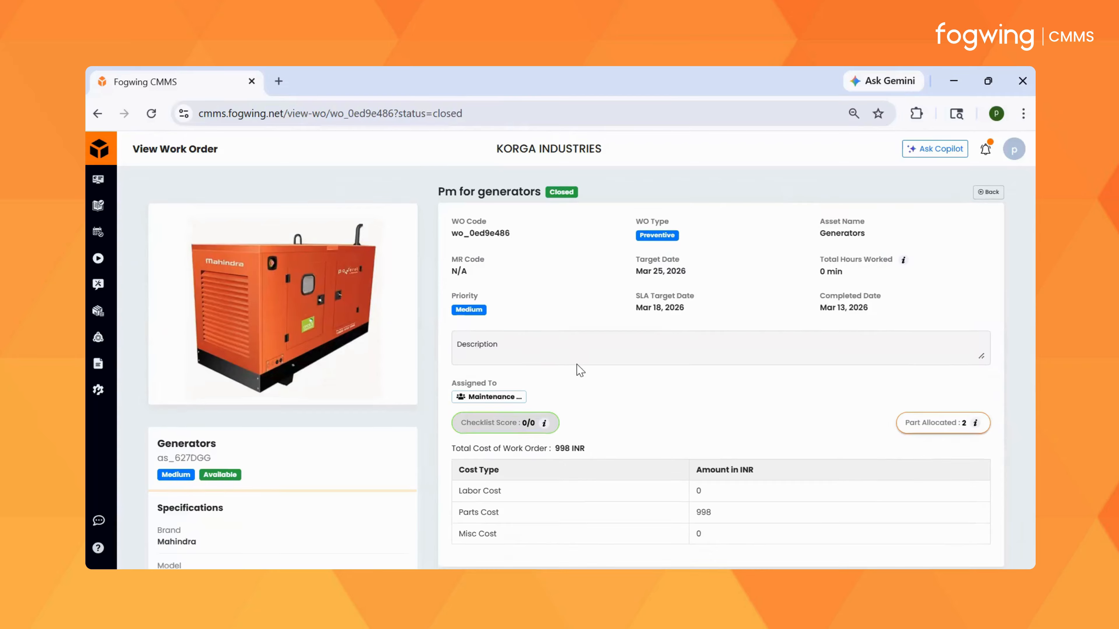
{"action": "scroll", "coordinate": [577, 364], "scroll_direction": "down", "scroll_amount": 4}
{"action": "scroll", "coordinate": [577, 363], "scroll_direction": "up", "scroll_amount": 2}
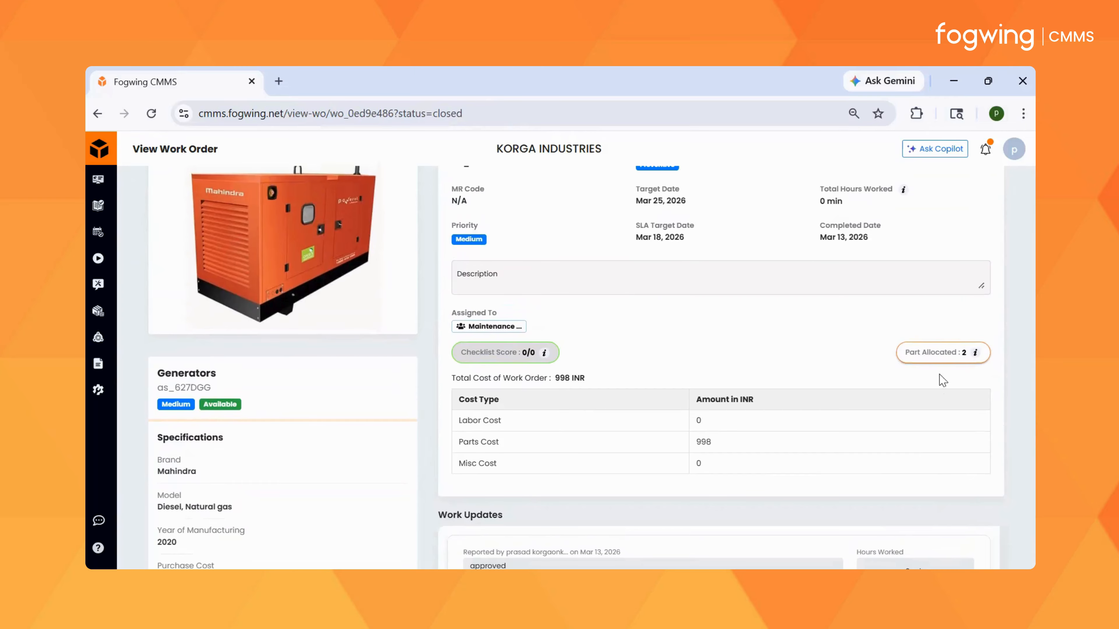
{"action": "left_click", "coordinate": [928, 356]}
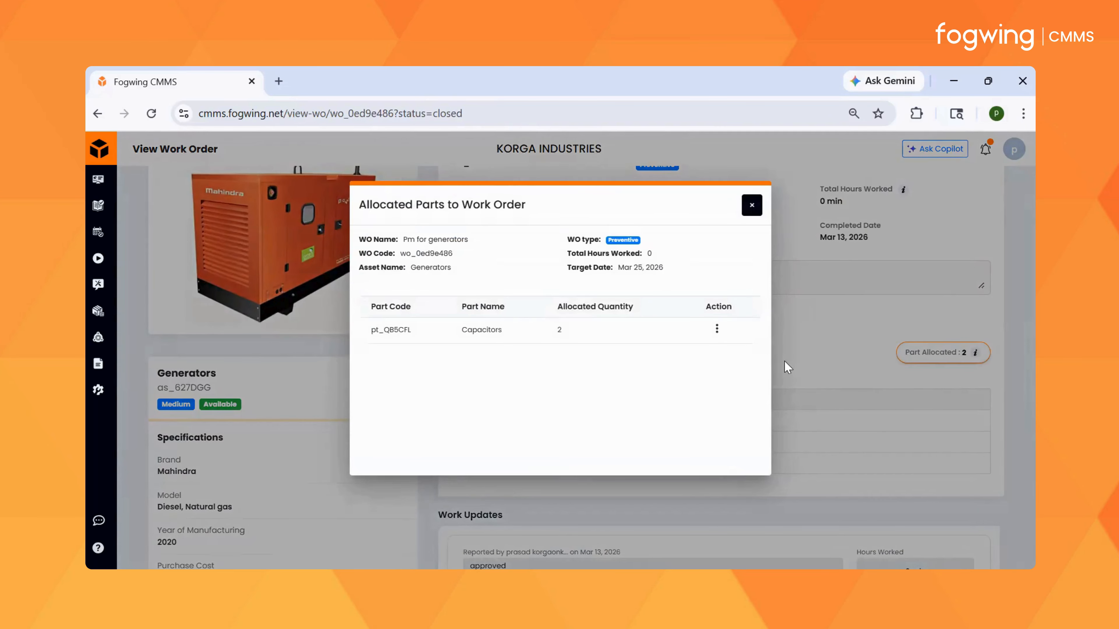
{"action": "left_click", "coordinate": [751, 205]}
{"action": "scroll", "coordinate": [749, 287], "scroll_direction": "up", "scroll_amount": 2}
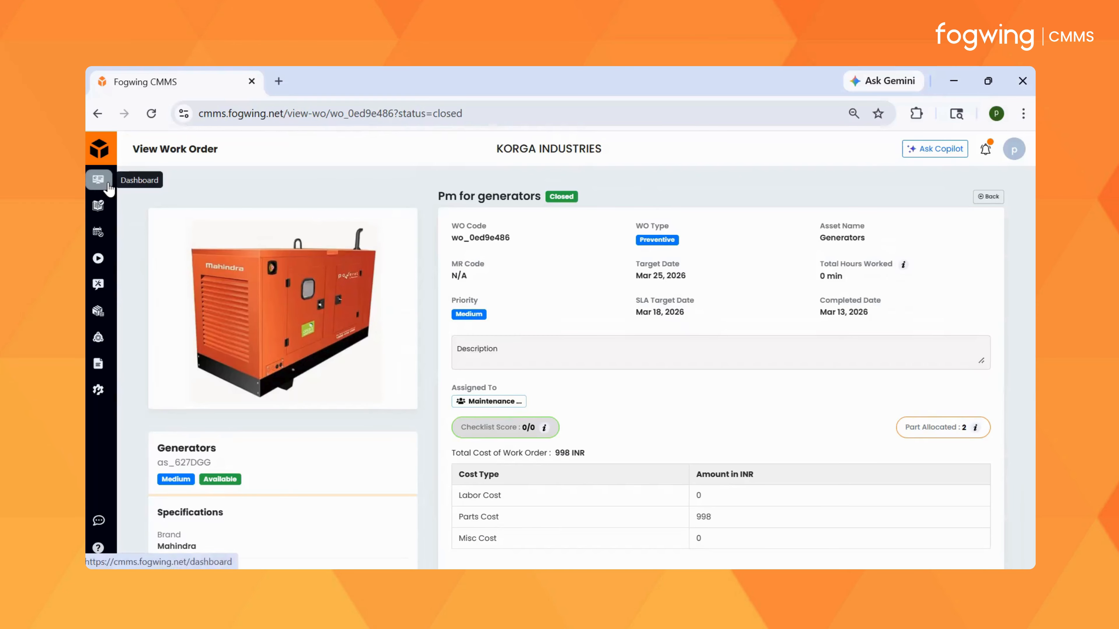
Step: Go through the dashboard to the work order list and review the work order types offered for a new work order without creating it
{"action": "left_click", "coordinate": [98, 179]}
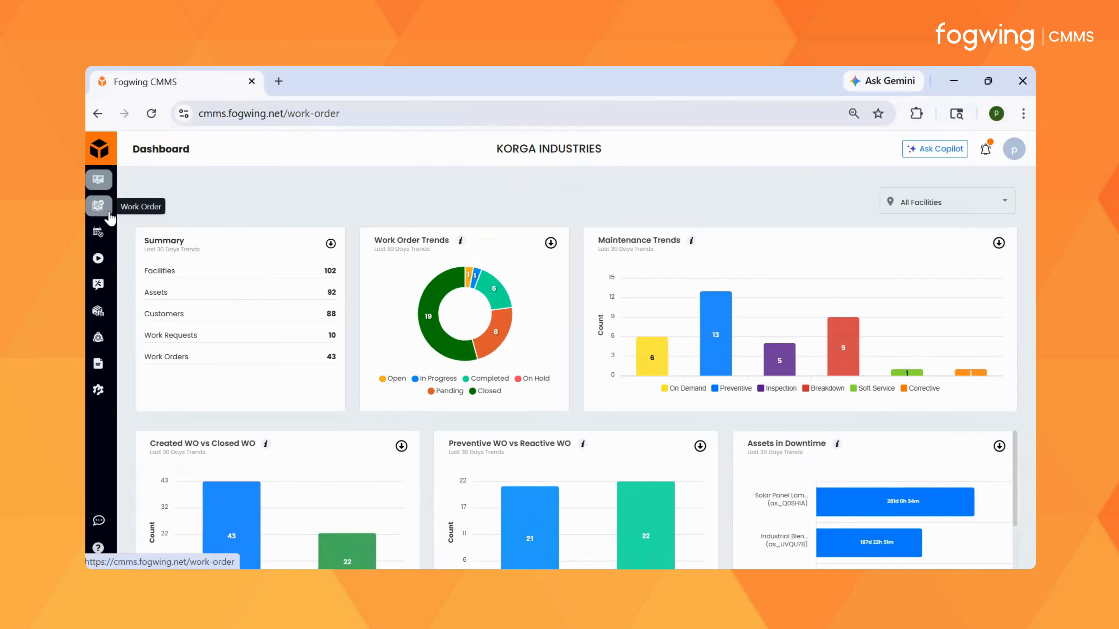
{"action": "left_click", "coordinate": [98, 205]}
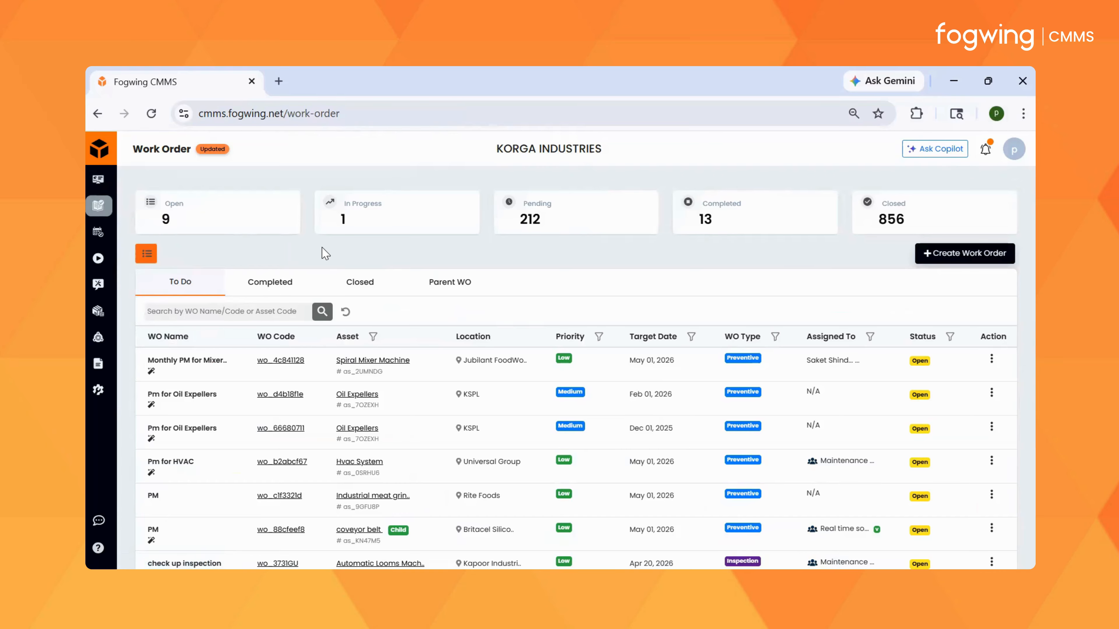
{"action": "left_click", "coordinate": [965, 253]}
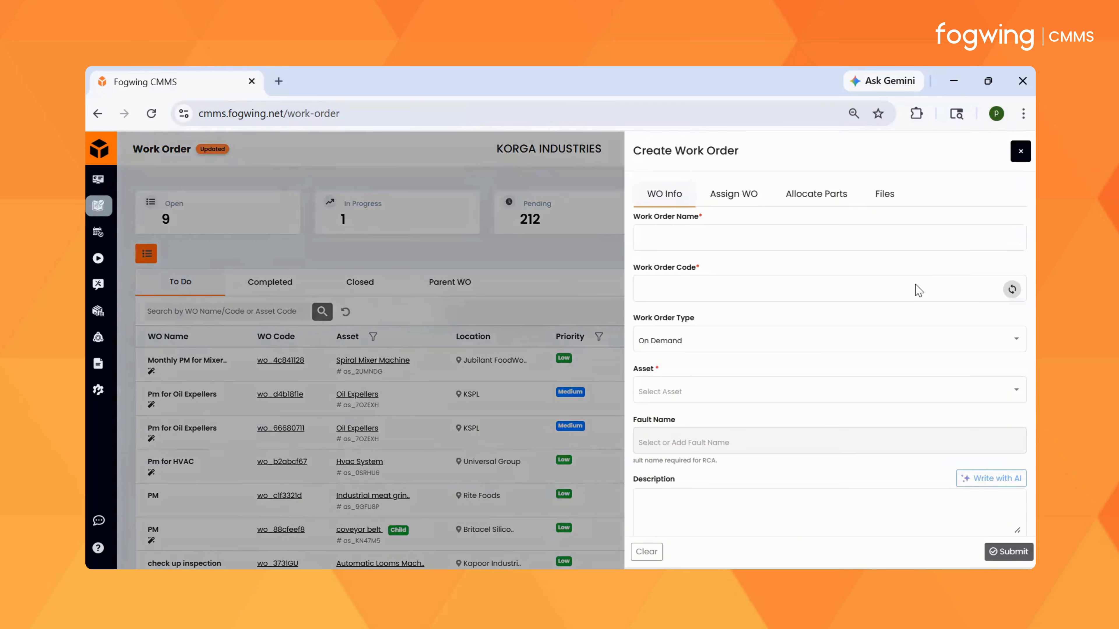
{"action": "left_click", "coordinate": [875, 349]}
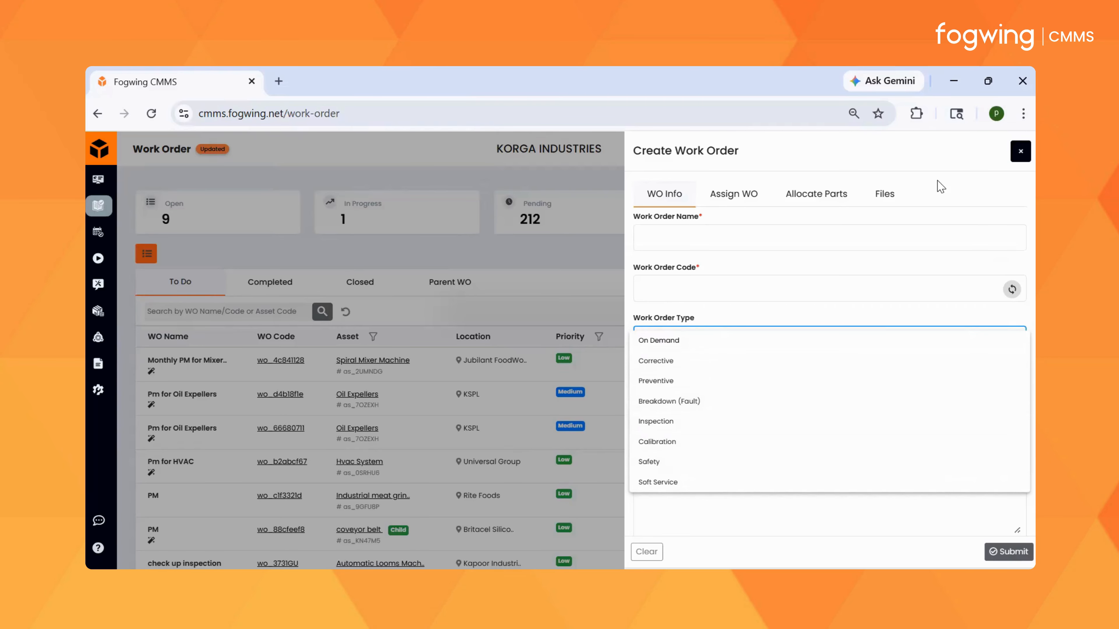
{"action": "left_click", "coordinate": [1018, 154]}
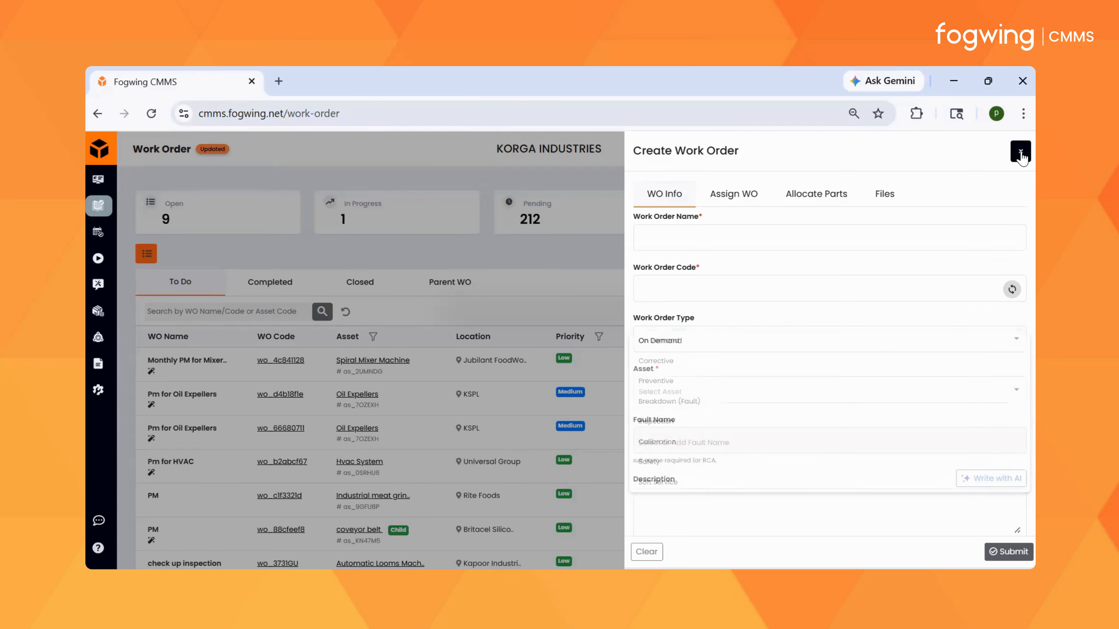
{"action": "left_click", "coordinate": [1019, 154]}
{"action": "scroll", "coordinate": [705, 352], "scroll_direction": "down", "scroll_amount": 2}
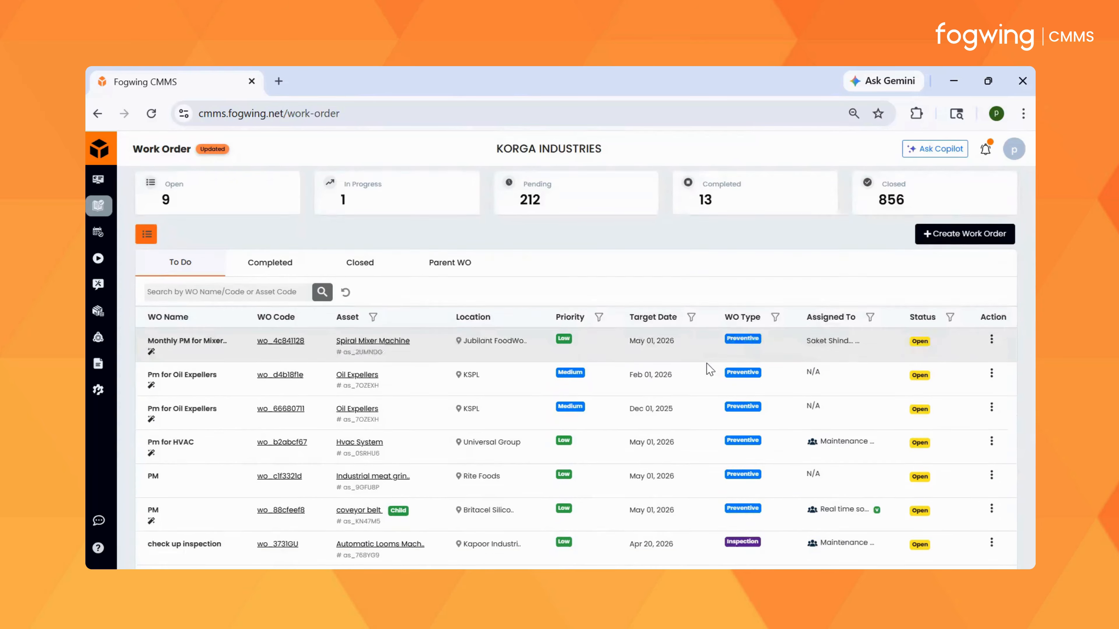
{"action": "scroll", "coordinate": [706, 363], "scroll_direction": "up", "scroll_amount": 2}
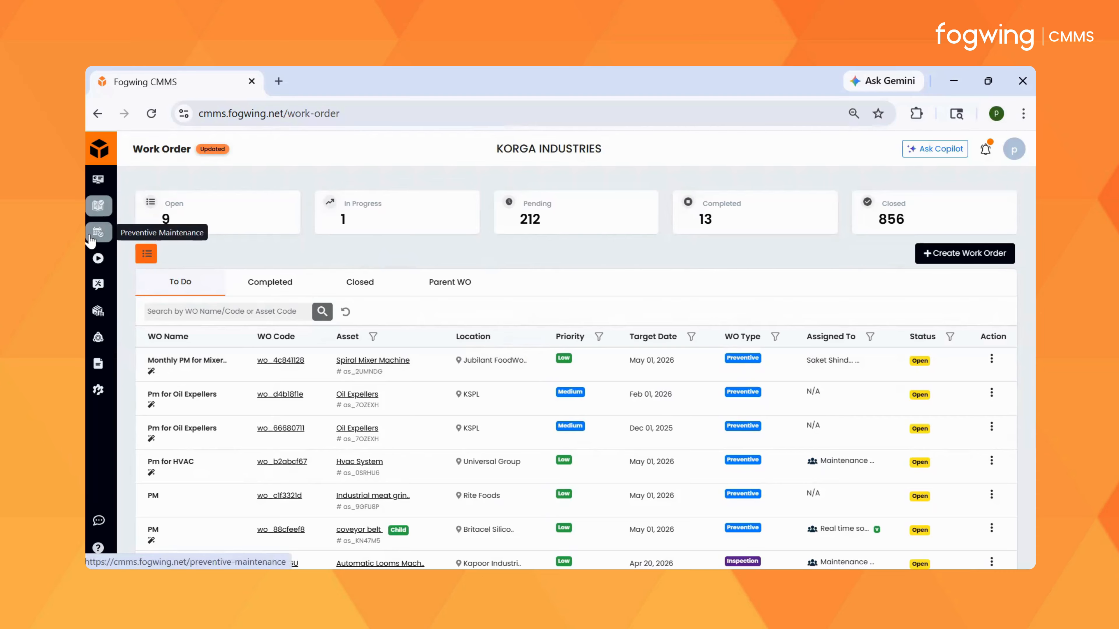
Step: Start a new preventive maintenance schedule with work order type Soft Service and facility starlake industries
{"action": "left_click", "coordinate": [98, 232]}
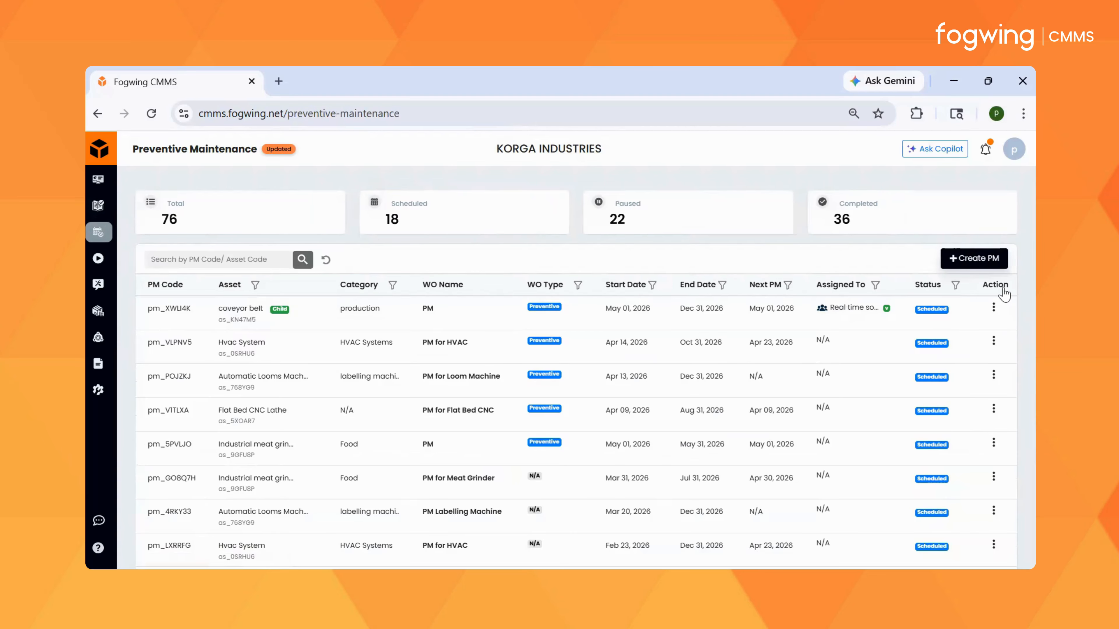
{"action": "left_click", "coordinate": [986, 265]}
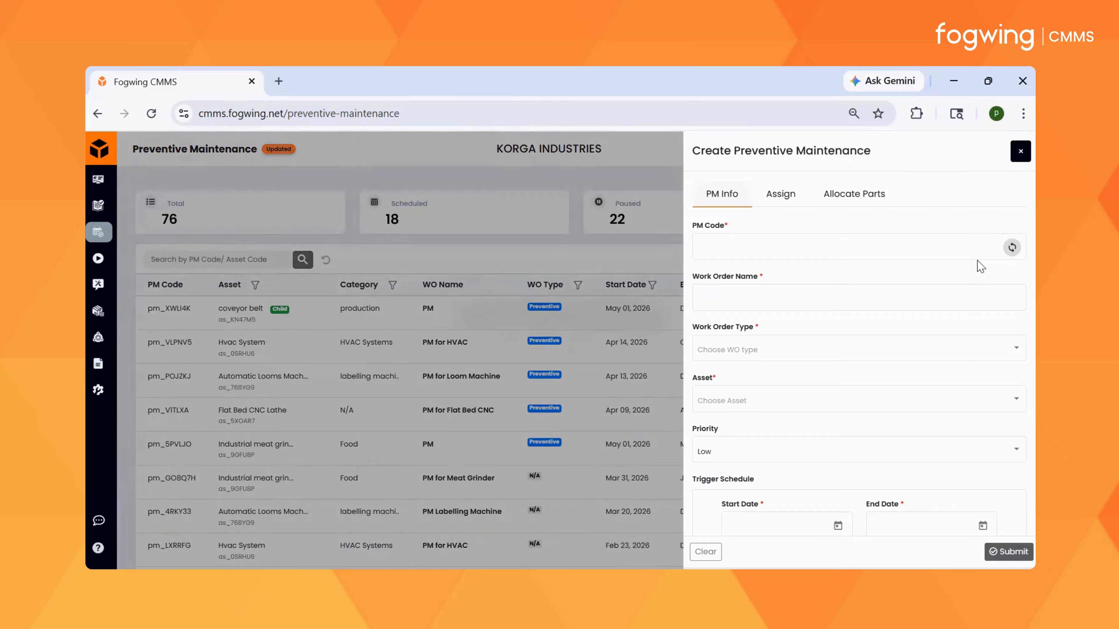
{"action": "left_click", "coordinate": [857, 350]}
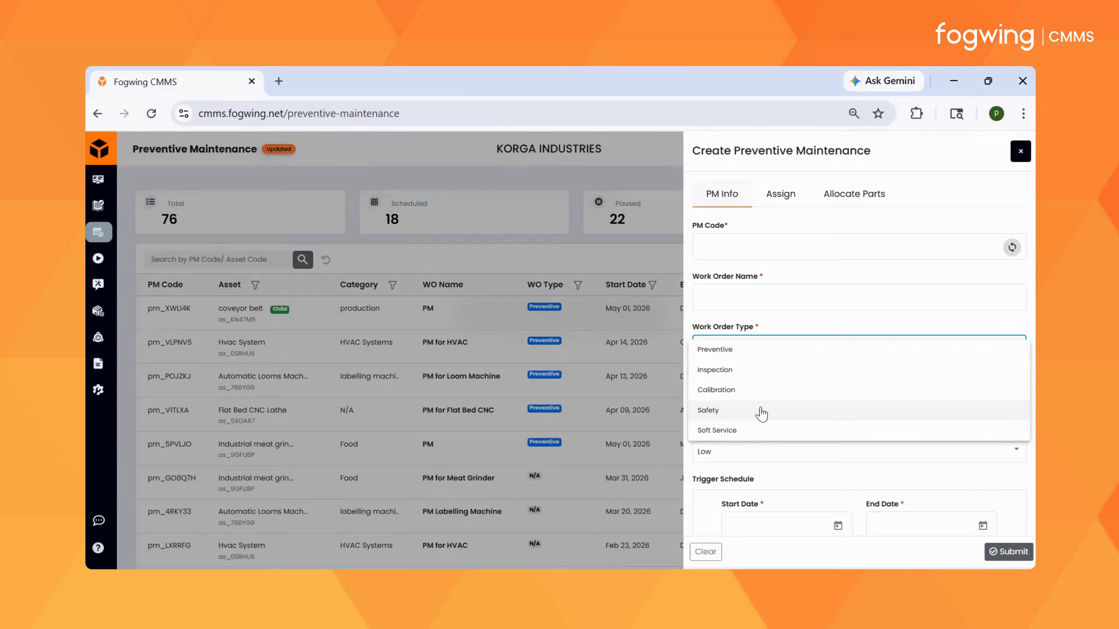
{"action": "left_click", "coordinate": [743, 430]}
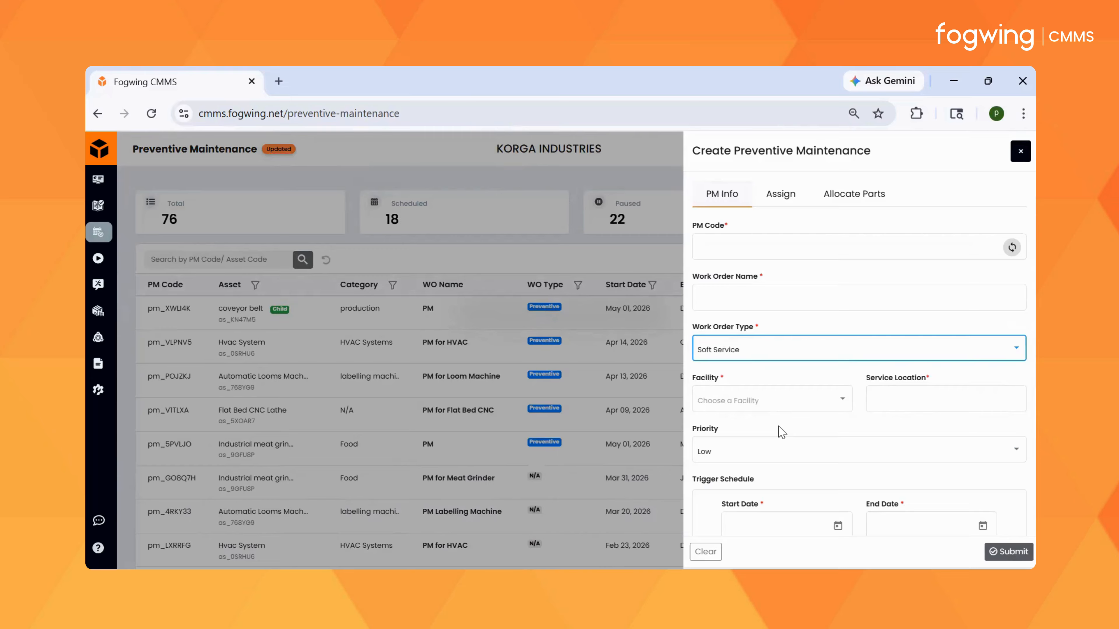
{"action": "left_click", "coordinate": [751, 399]}
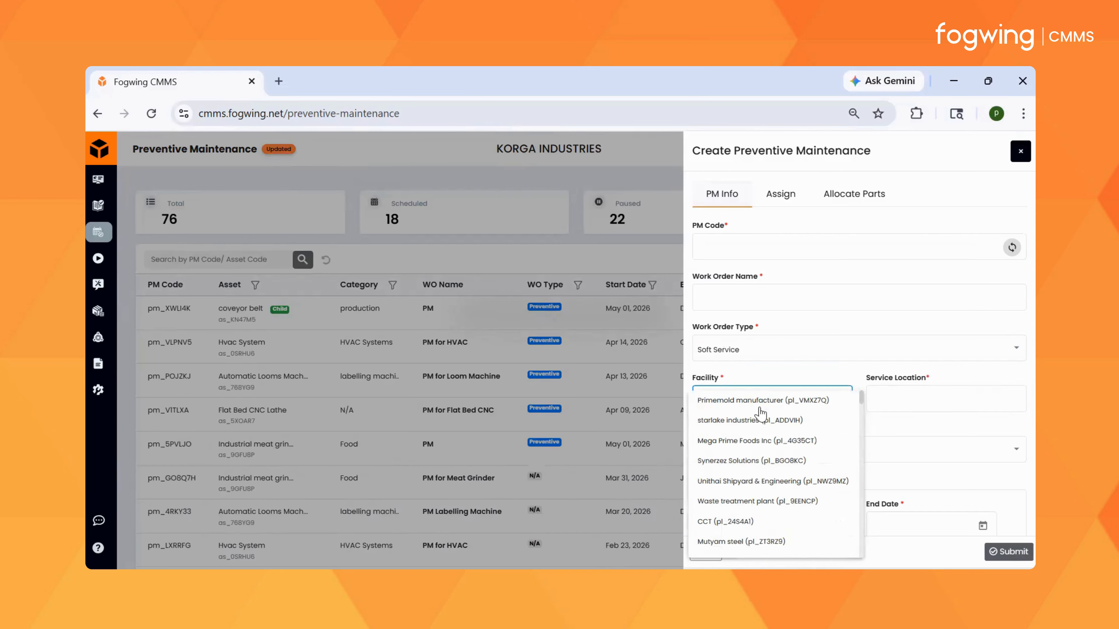
{"action": "left_click", "coordinate": [750, 421]}
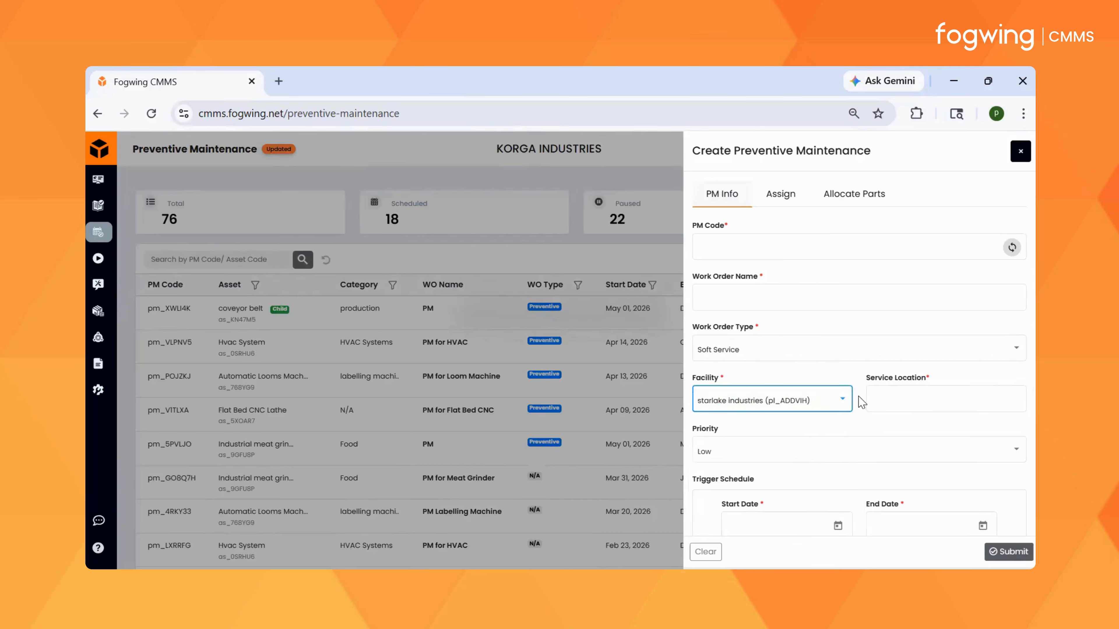
Step: Set the service location to "MUmbai", generate a PM code and name the work order "Preventive maintenance"
{"action": "left_click", "coordinate": [916, 401]}
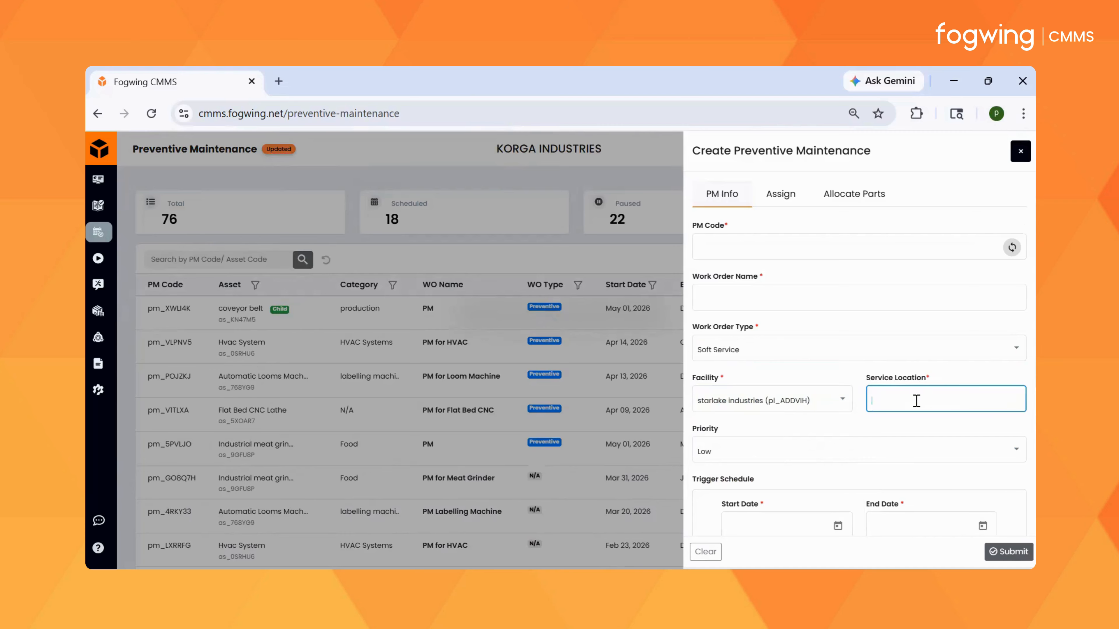
{"action": "type", "text": "MUmbai"}
{"action": "left_click", "coordinate": [1006, 251]}
{"action": "left_click", "coordinate": [822, 299]}
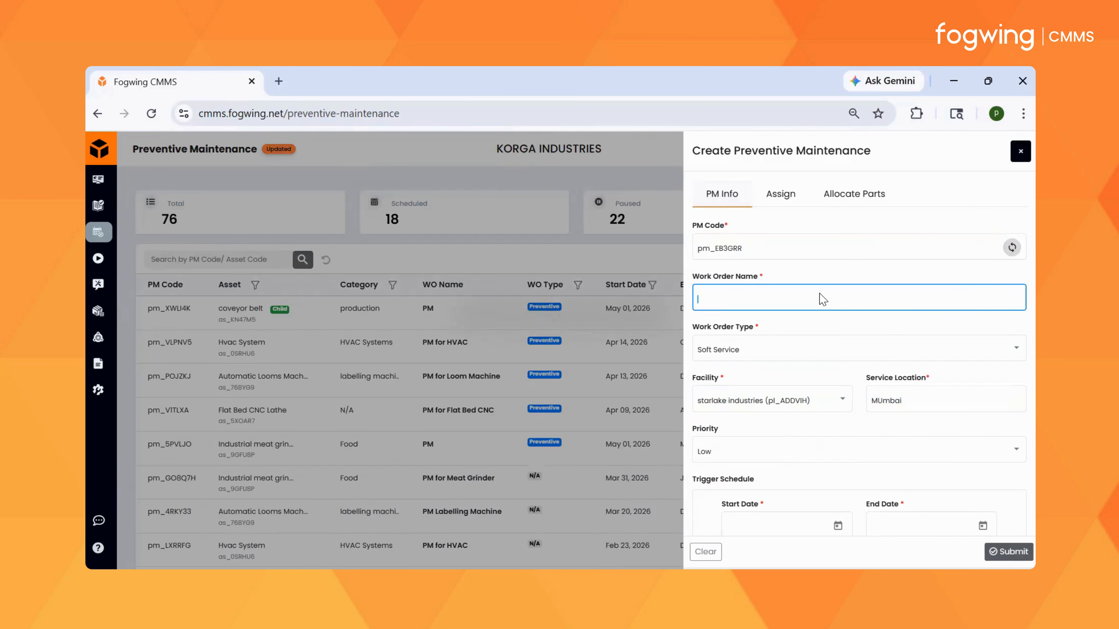
{"action": "type", "text": "Preventive maintenance"}
Step: Review the trigger schedule settings and the available repeat intervals without choosing one
{"action": "scroll", "coordinate": [866, 318], "scroll_direction": "down", "scroll_amount": 2}
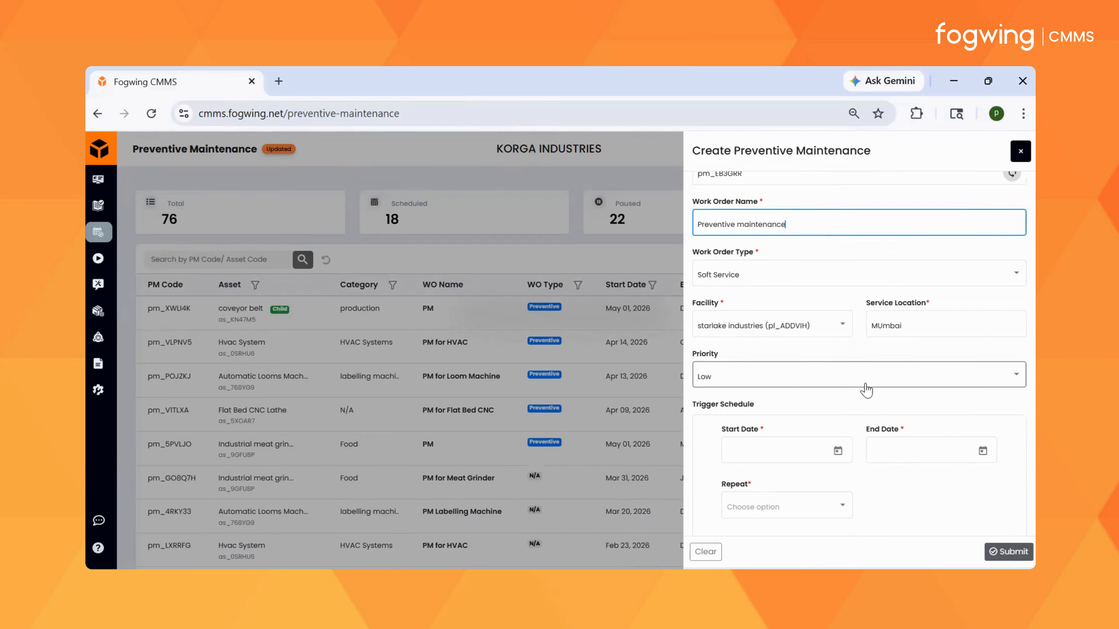
{"action": "scroll", "coordinate": [878, 377], "scroll_direction": "down", "scroll_amount": 2}
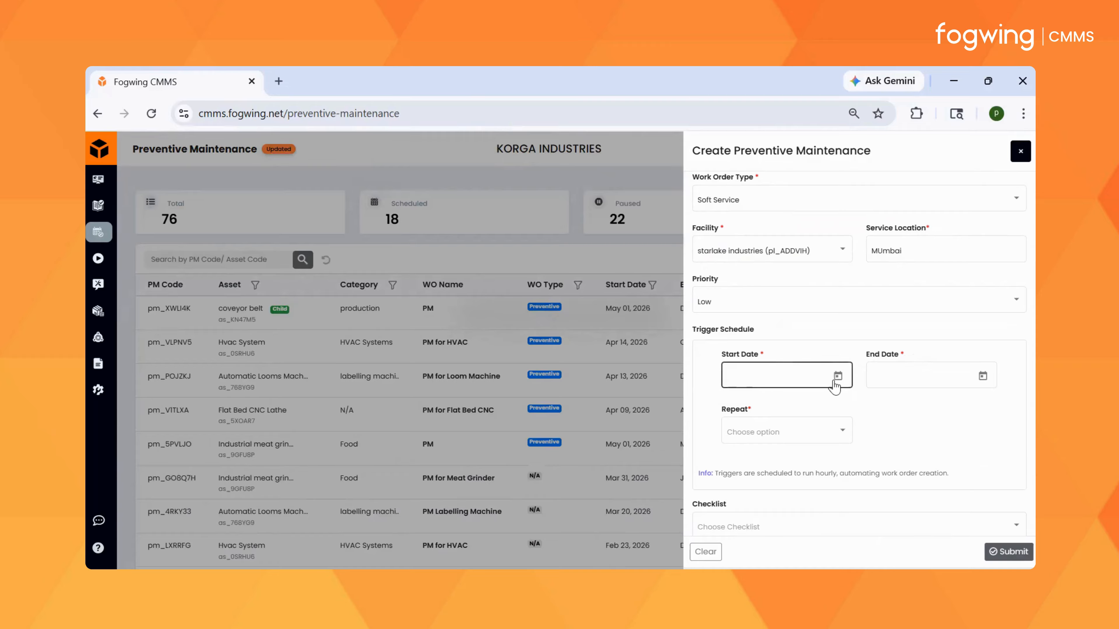
{"action": "left_click", "coordinate": [823, 434]}
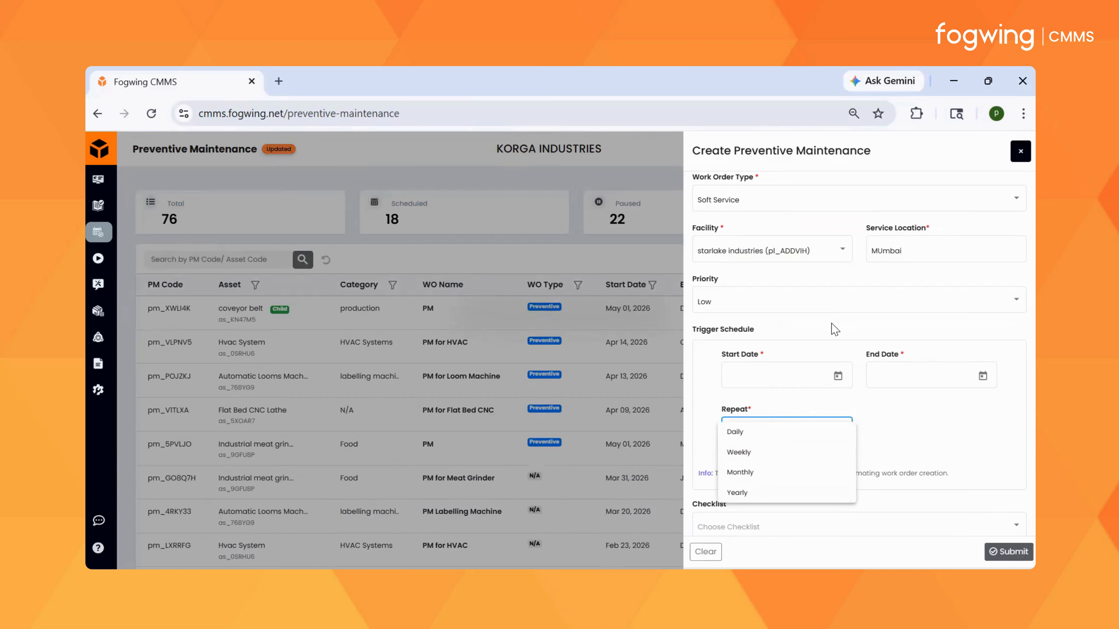
{"action": "left_click", "coordinate": [933, 417]}
{"action": "scroll", "coordinate": [831, 382], "scroll_direction": "up", "scroll_amount": 3}
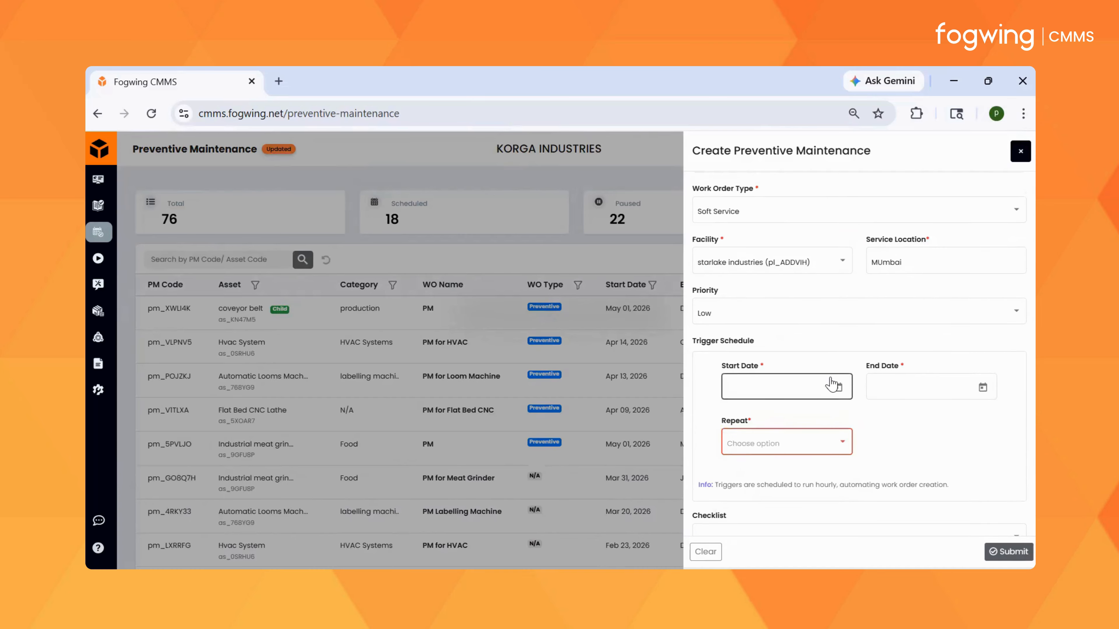